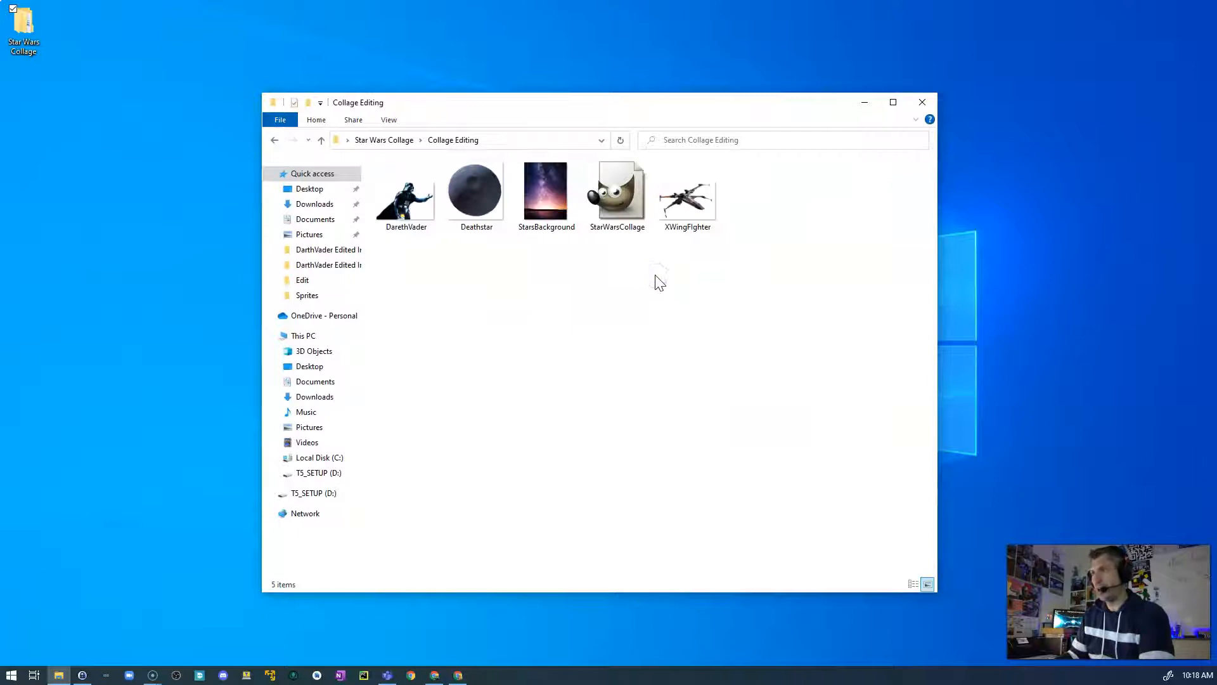
Open the StarWarsCollage project file from the Collage Editing folder in GIMP.
{"action": "left_click", "coordinate": [619, 207]}
{"action": "double_click", "coordinate": [618, 204]}
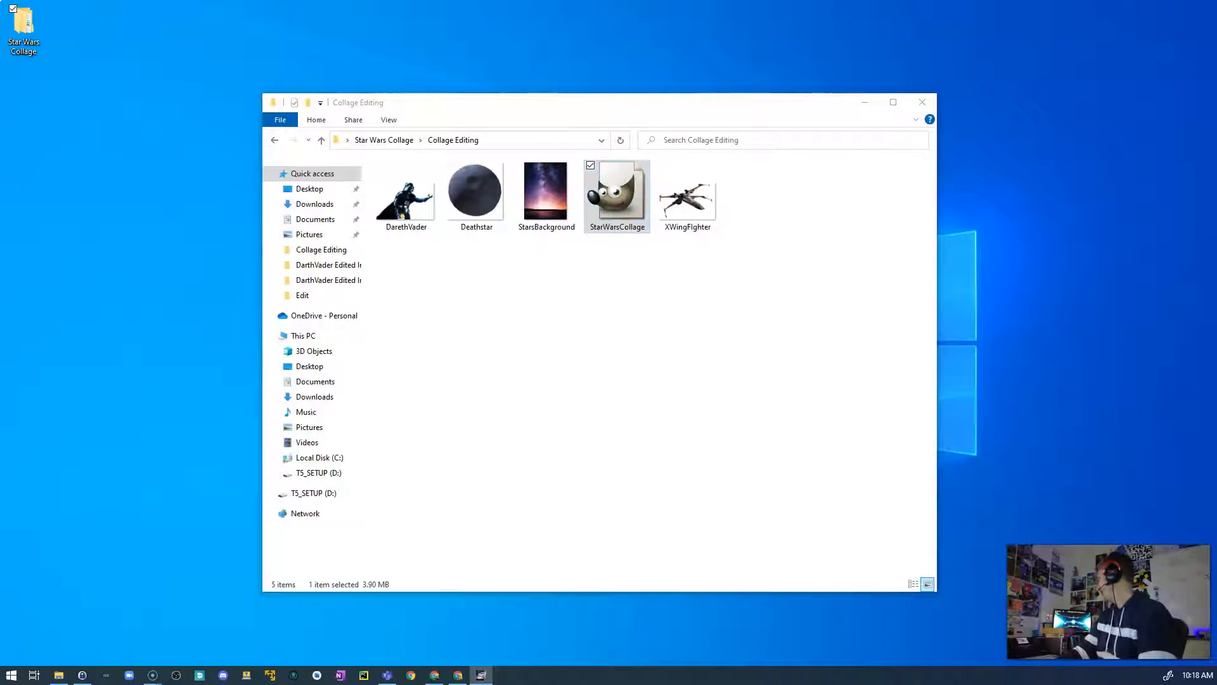
{"action": "left_click_drag", "start_coordinate": [1216, 367], "coordinate": [710, 0]}
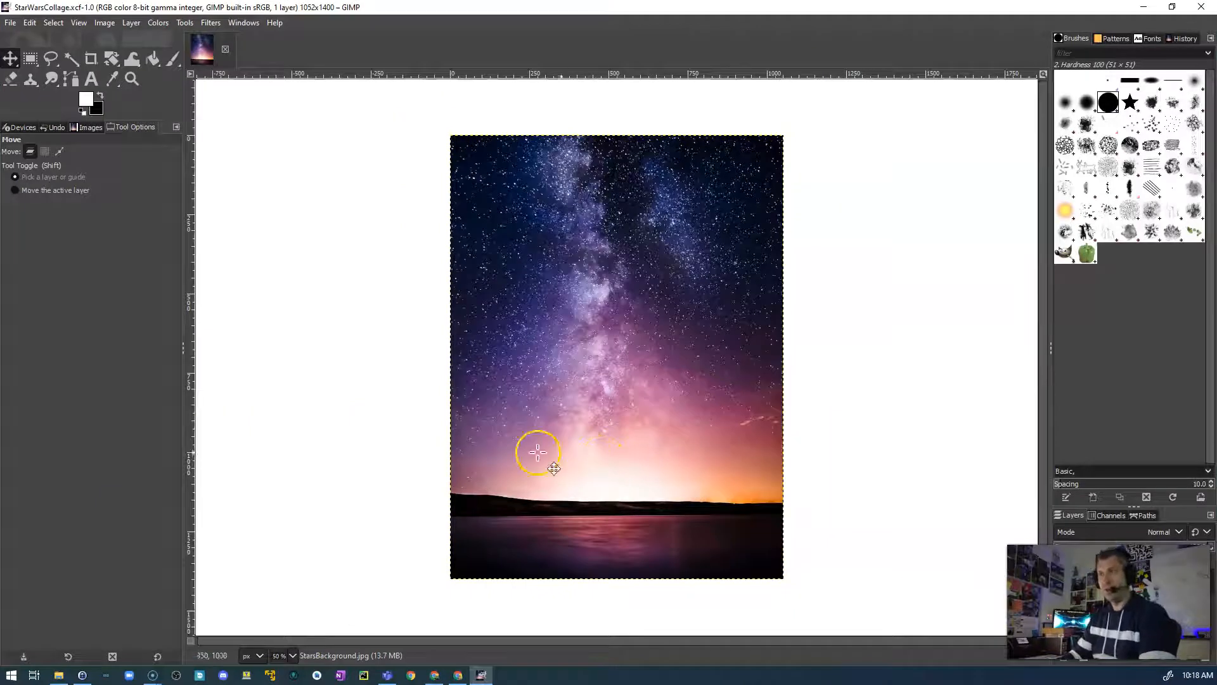
Bring the XWingFighter image from the Collage Editing folder into the collage as a new layer.
{"action": "left_click", "coordinate": [59, 676]}
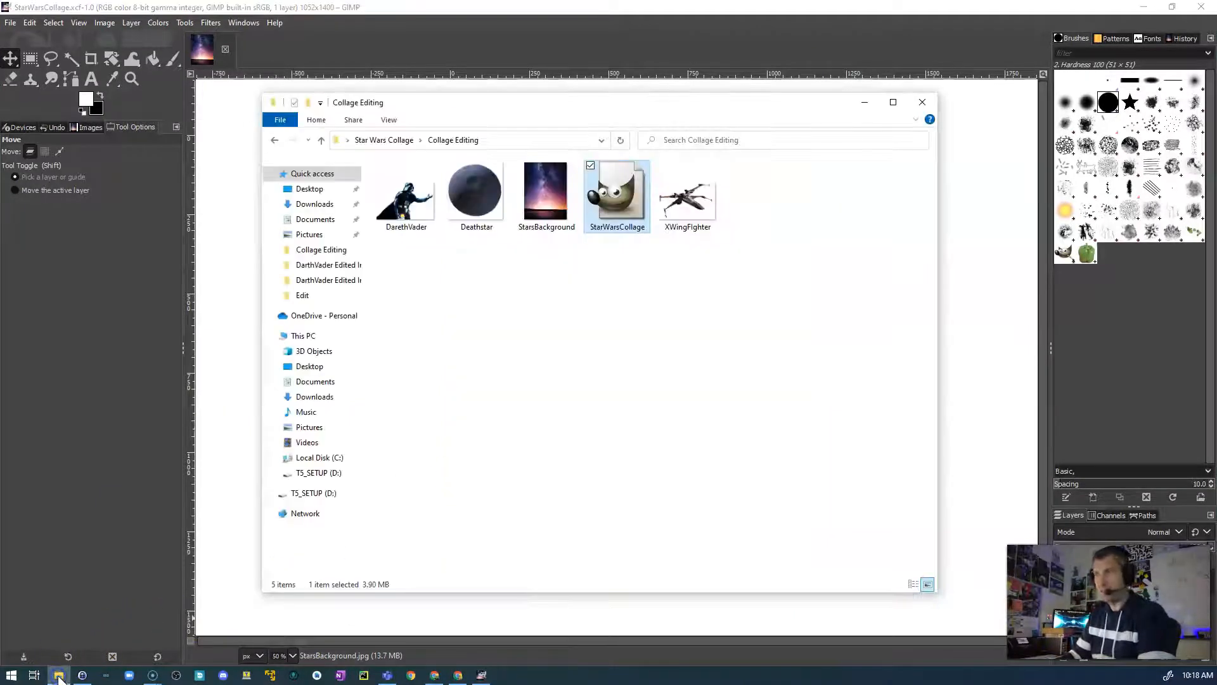
{"action": "left_click_drag", "start_coordinate": [579, 103], "coordinate": [1040, 77]}
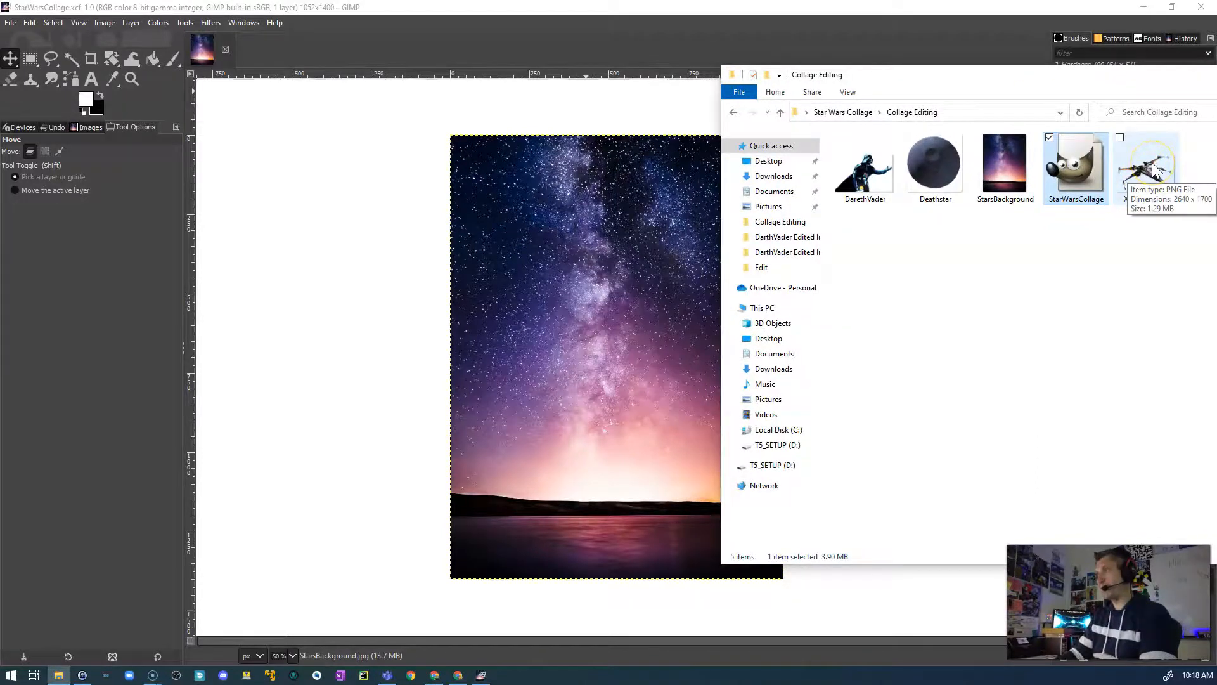
{"action": "left_click_drag", "start_coordinate": [1153, 175], "coordinate": [603, 266]}
{"action": "left_click", "coordinate": [898, 286]}
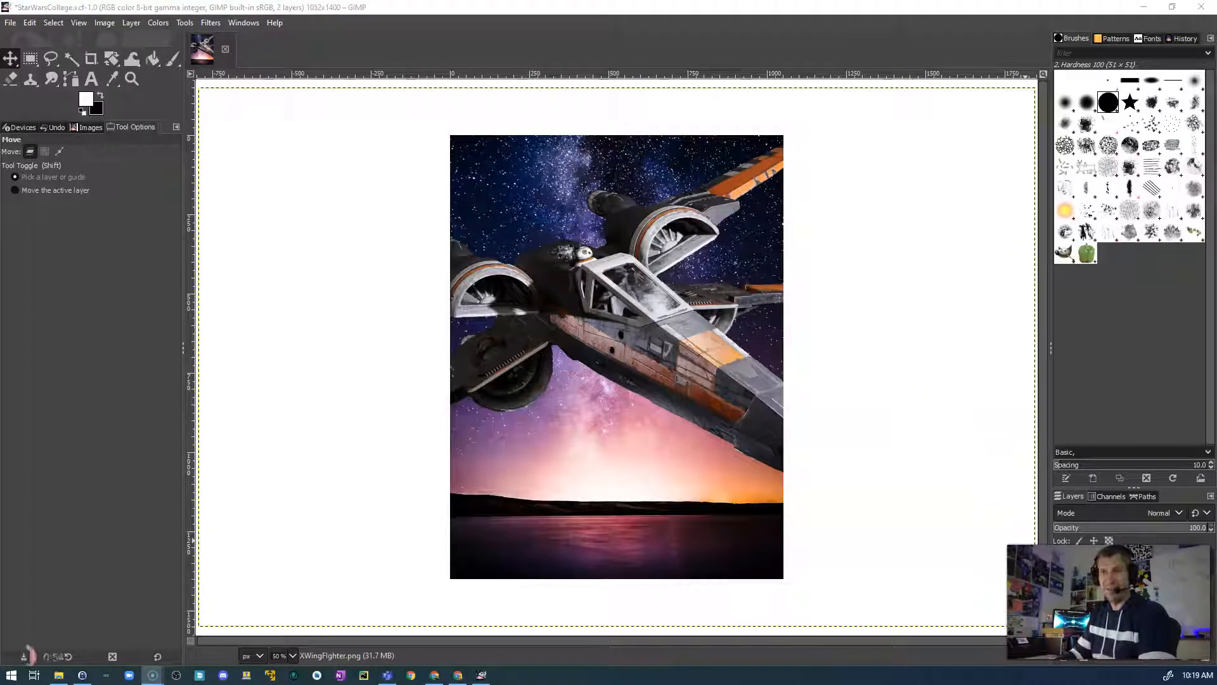
{"action": "left_click", "coordinate": [1168, 610]}
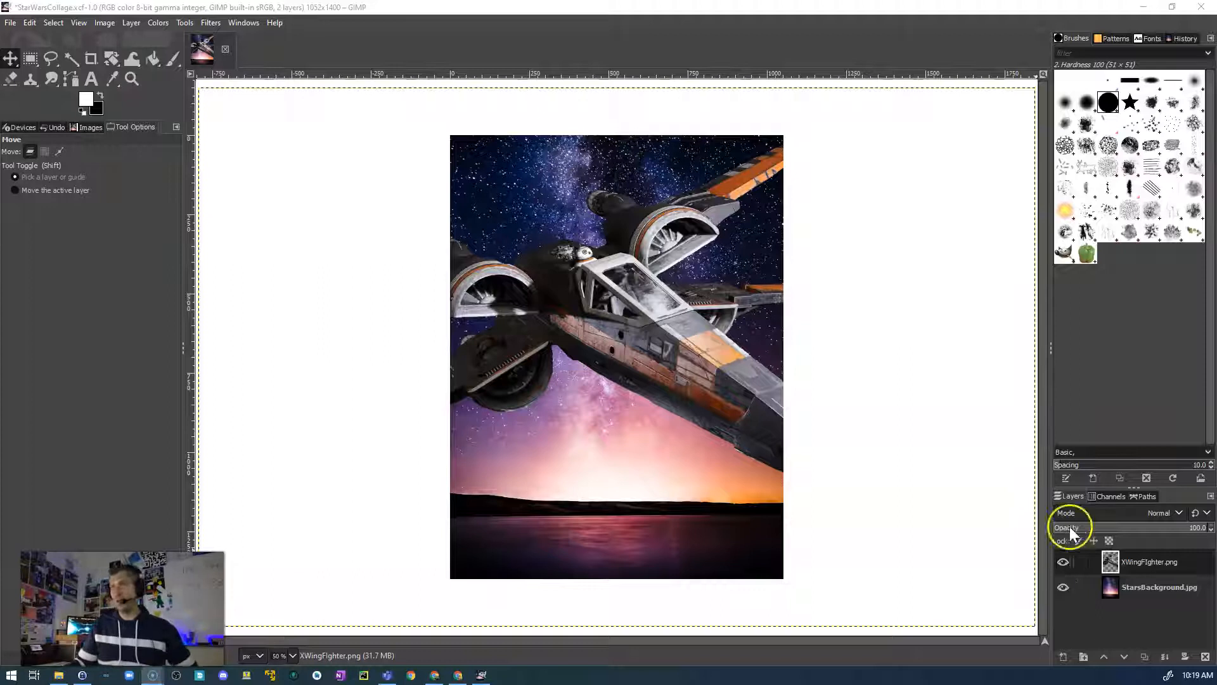
{"action": "left_click", "coordinate": [250, 23]}
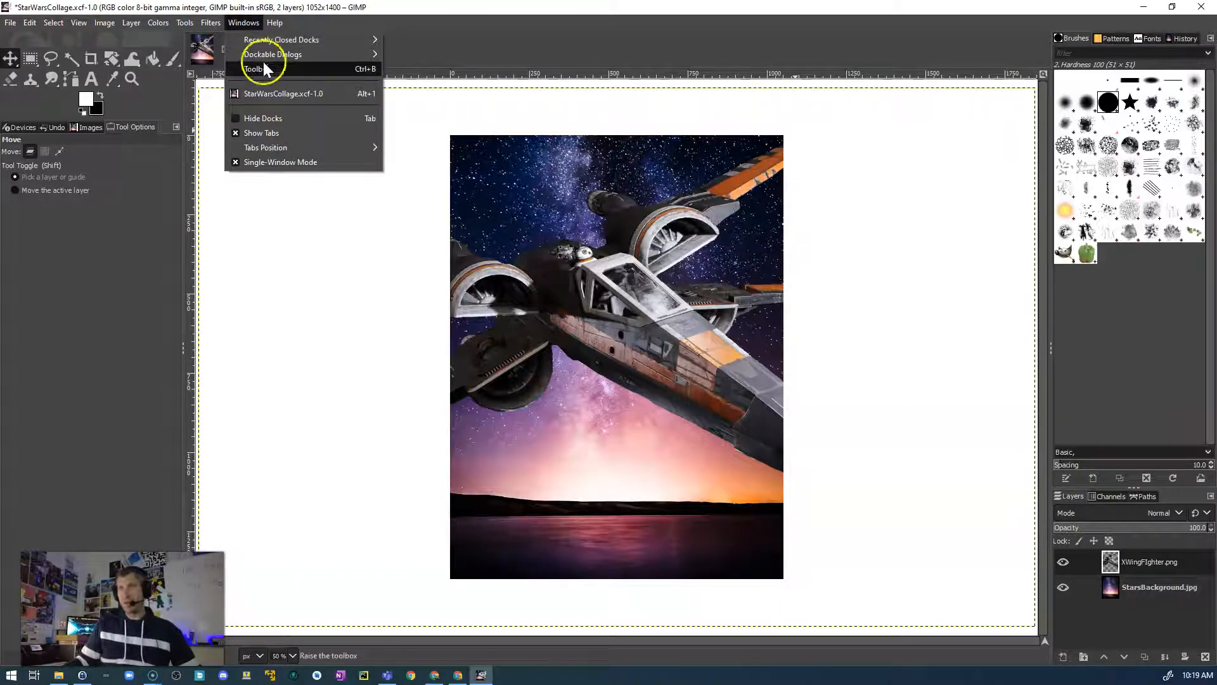
{"action": "mouse_move", "coordinate": [282, 53]}
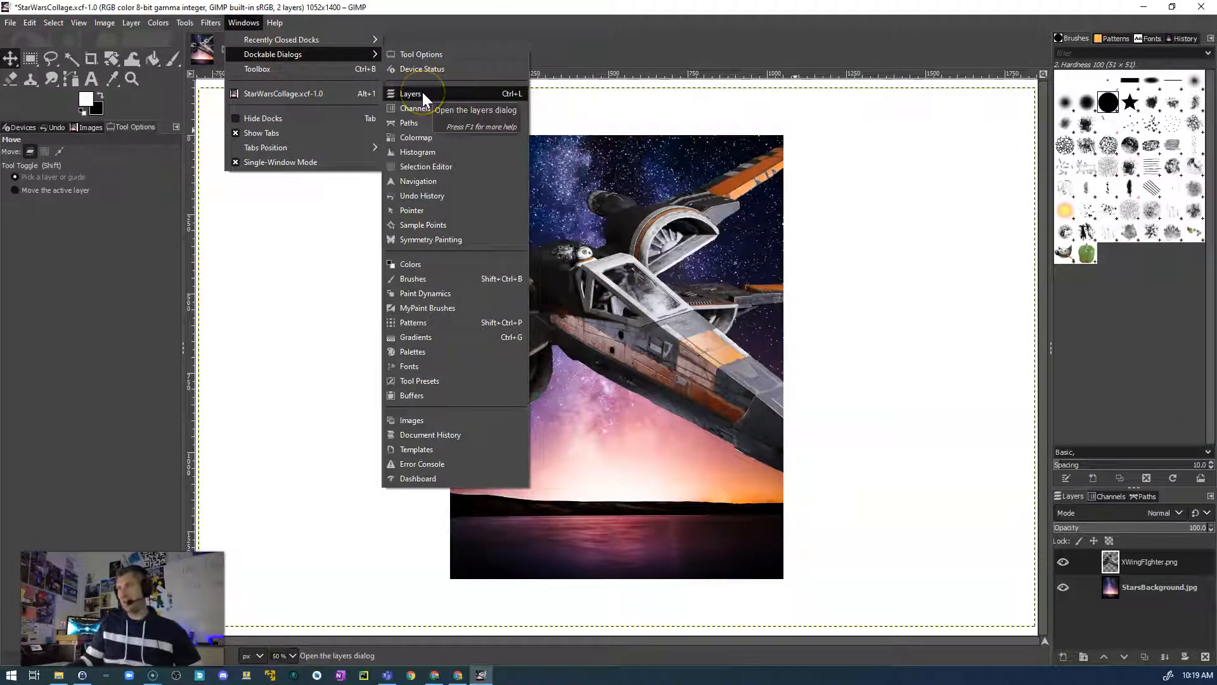
{"action": "left_click", "coordinate": [1137, 598]}
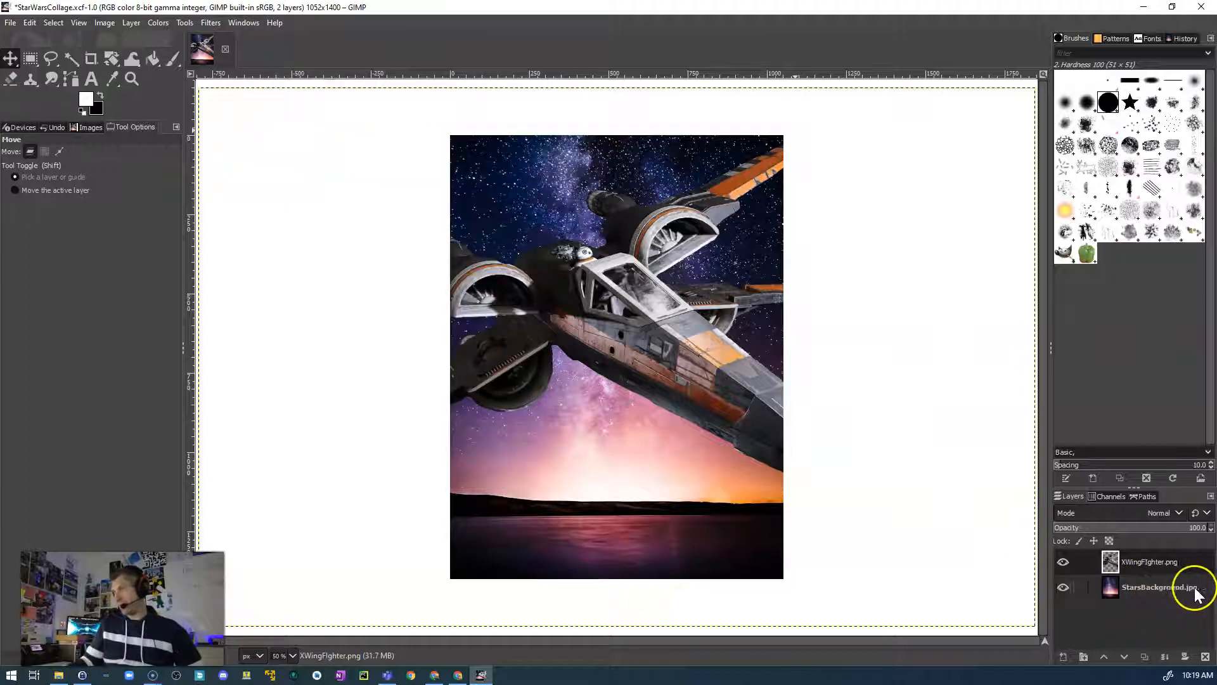
Hide and reshow the StarsBackground layer and the XWingFighter layer, one after the other.
{"action": "left_click", "coordinate": [1064, 587]}
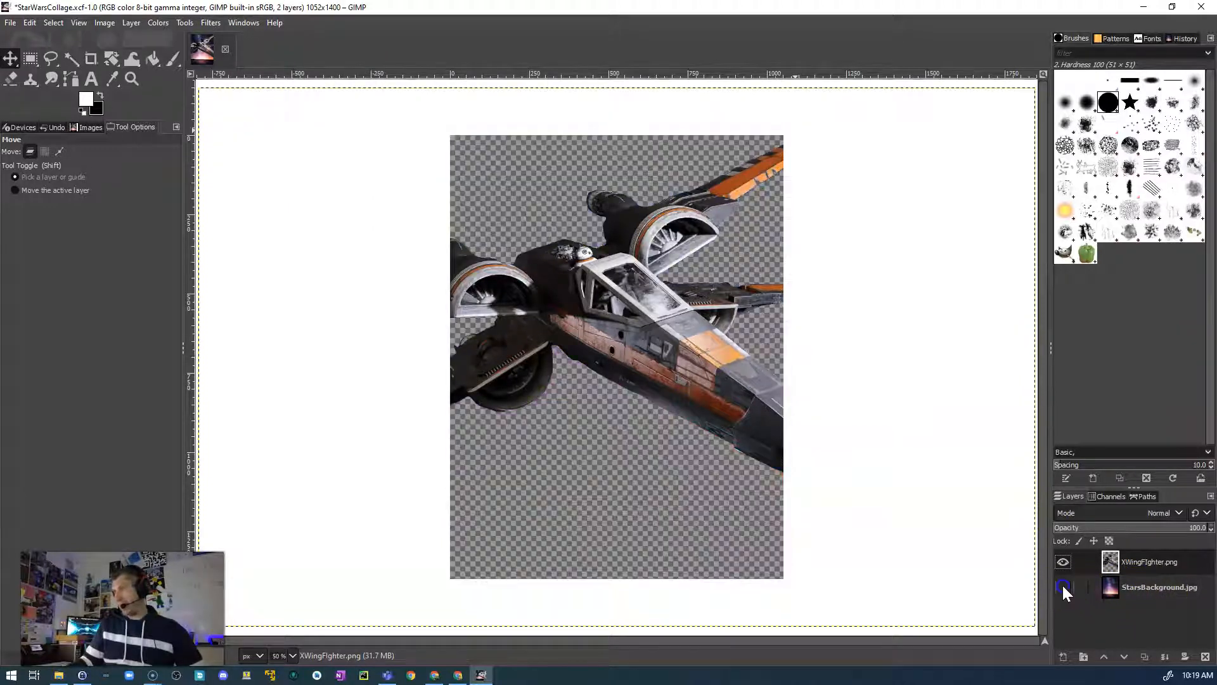
{"action": "left_click", "coordinate": [1064, 587]}
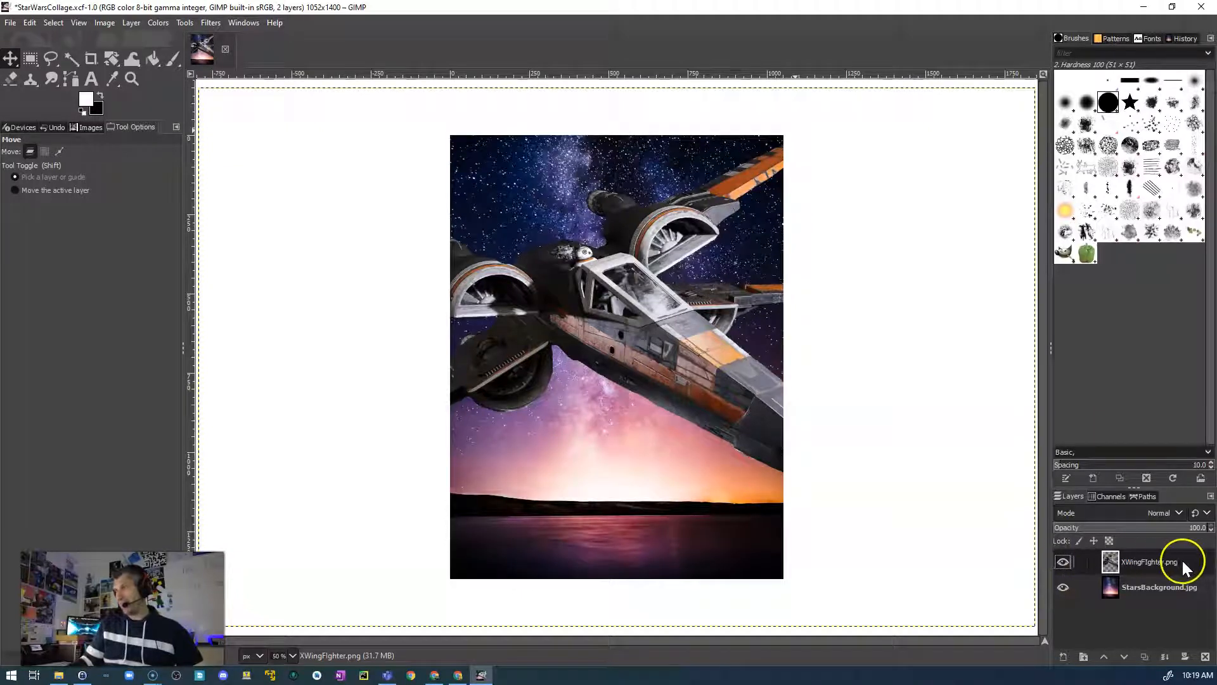
{"action": "left_click", "coordinate": [1063, 561]}
{"action": "left_click", "coordinate": [1062, 561]}
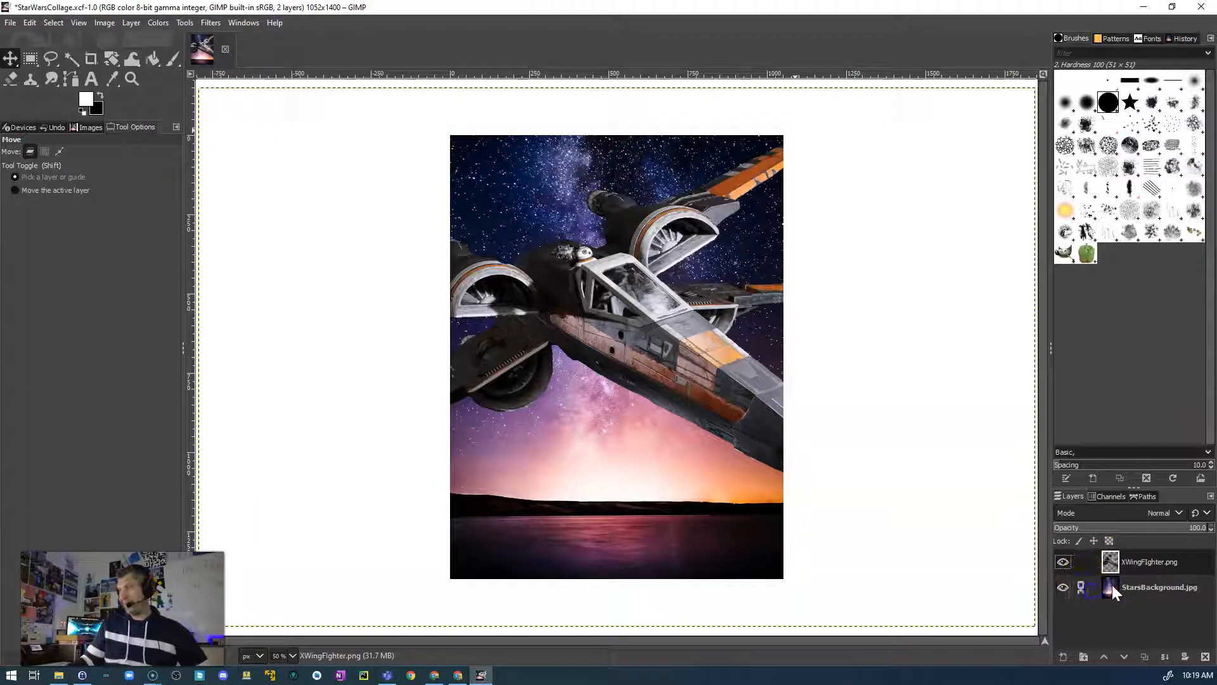
Move the XWingFighter layer below the StarsBackground layer and back above it.
{"action": "left_click_drag", "start_coordinate": [1111, 563], "coordinate": [1101, 612]}
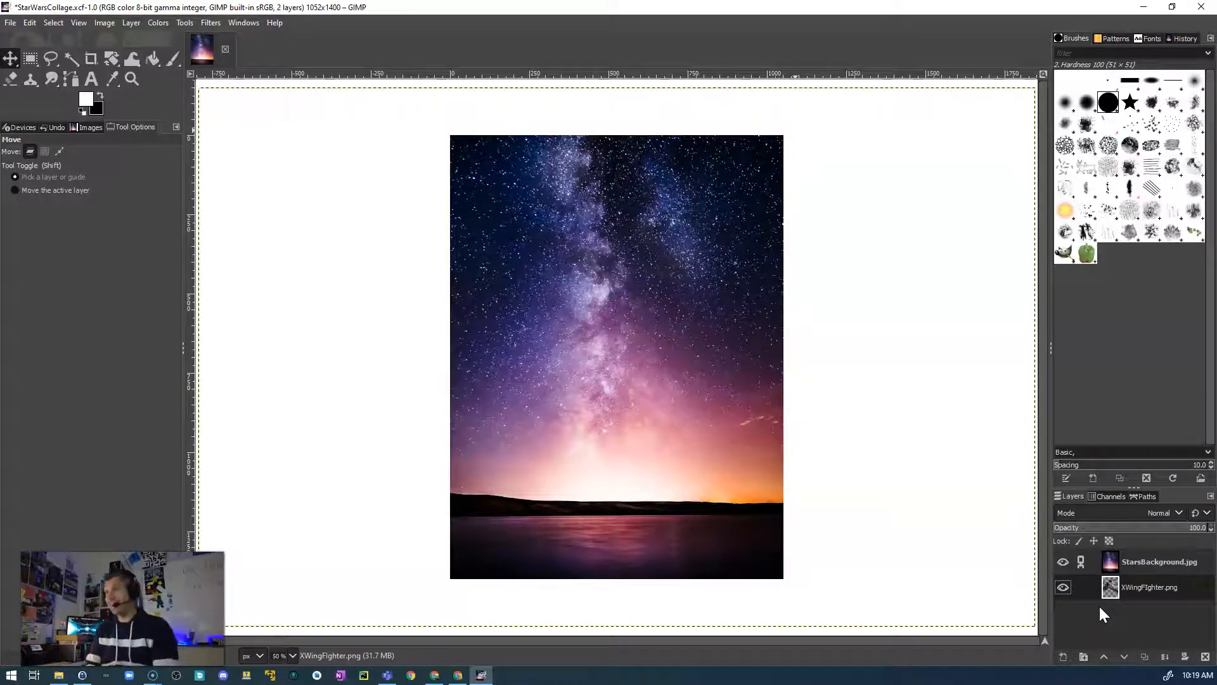
{"action": "left_click_drag", "start_coordinate": [1109, 582], "coordinate": [1106, 552]}
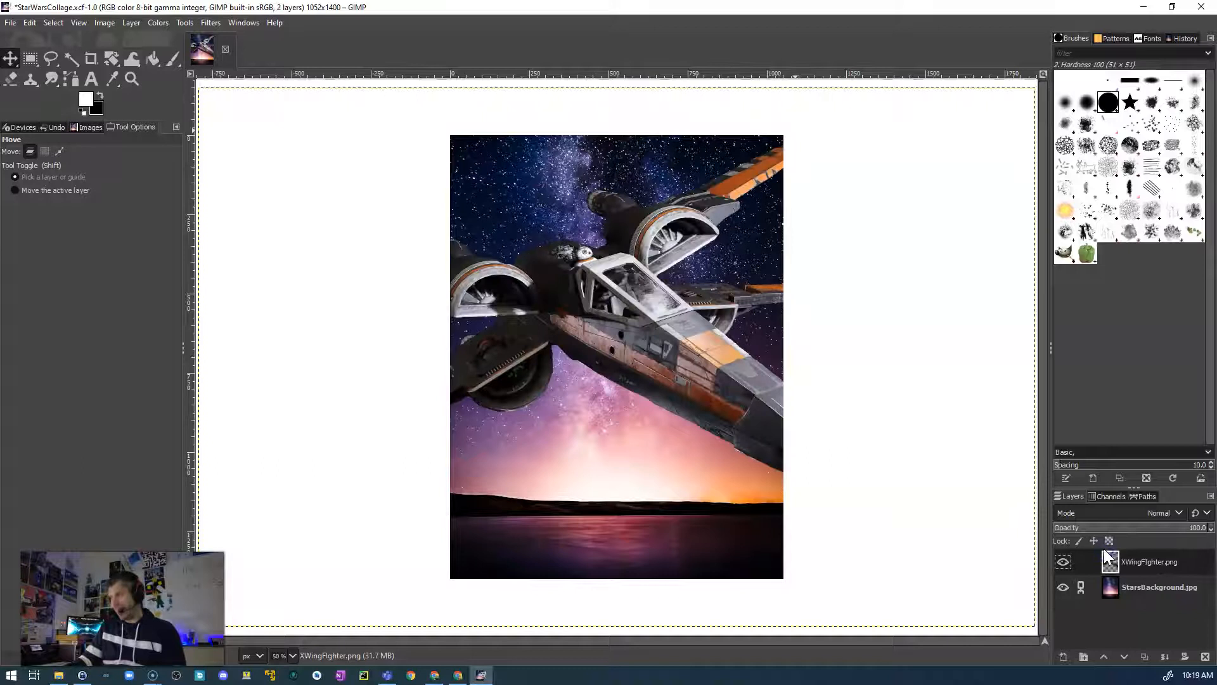
{"action": "left_click", "coordinate": [1110, 561]}
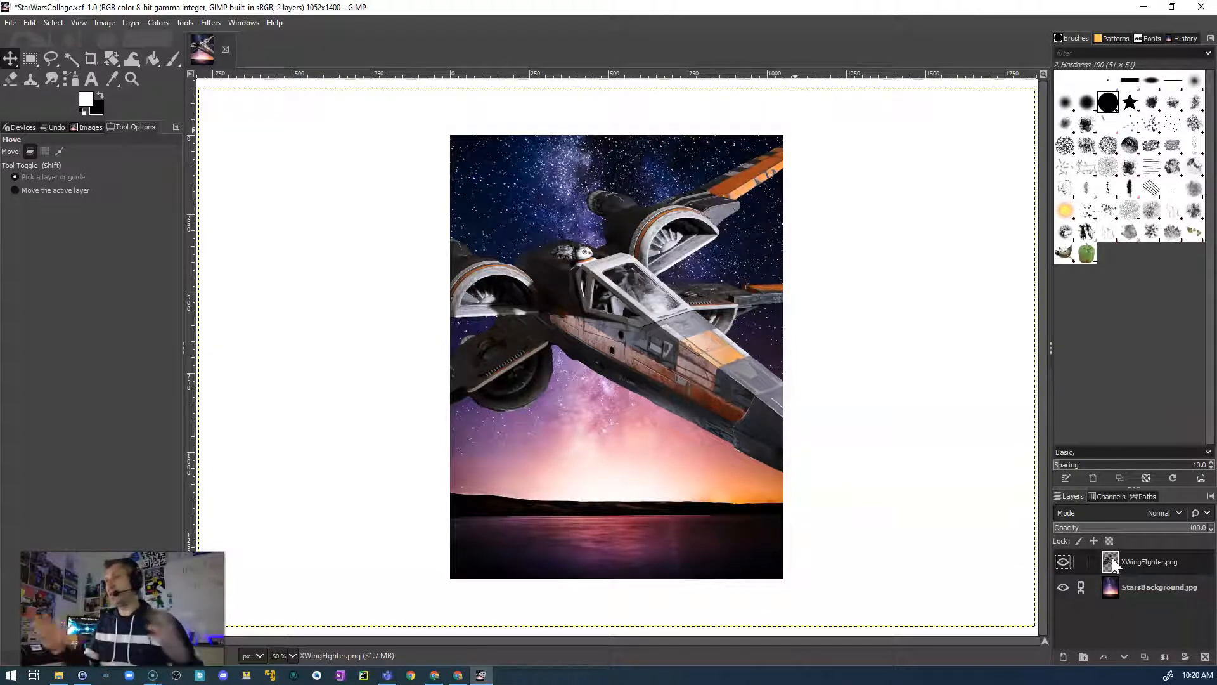
Scale the XWingFighter layer proportionally to 1500 px wide and shift it slightly on the canvas.
{"action": "left_click", "coordinate": [1113, 558]}
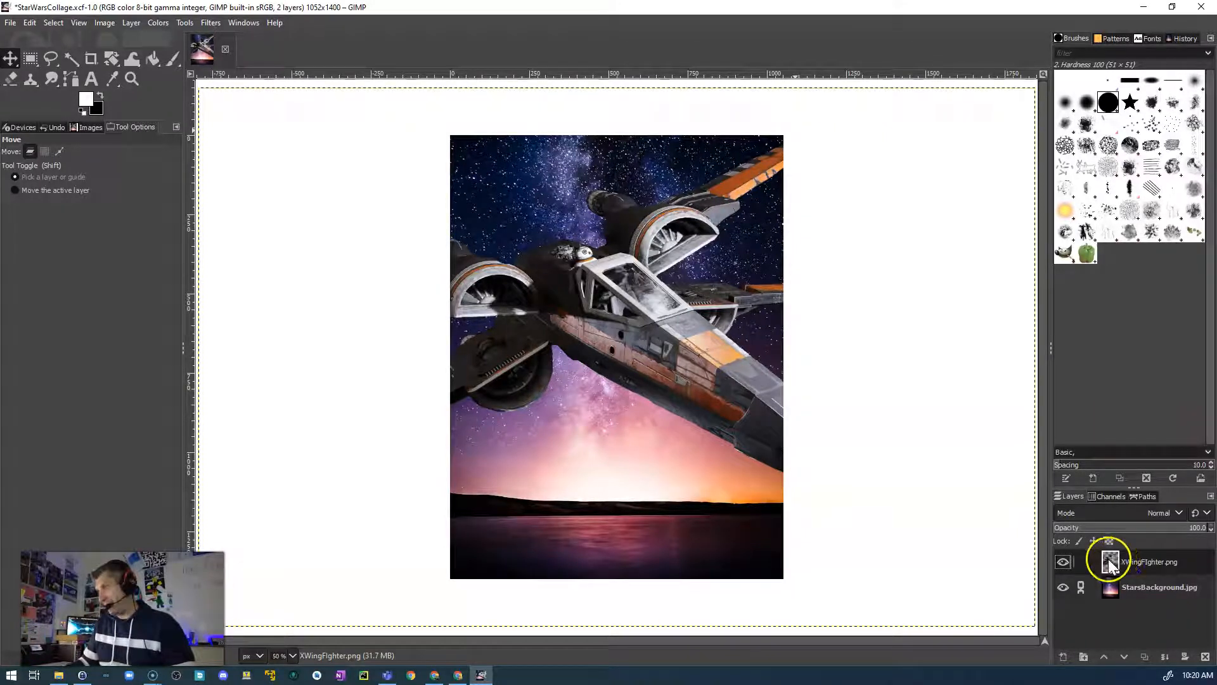
{"action": "right_click", "coordinate": [1111, 563]}
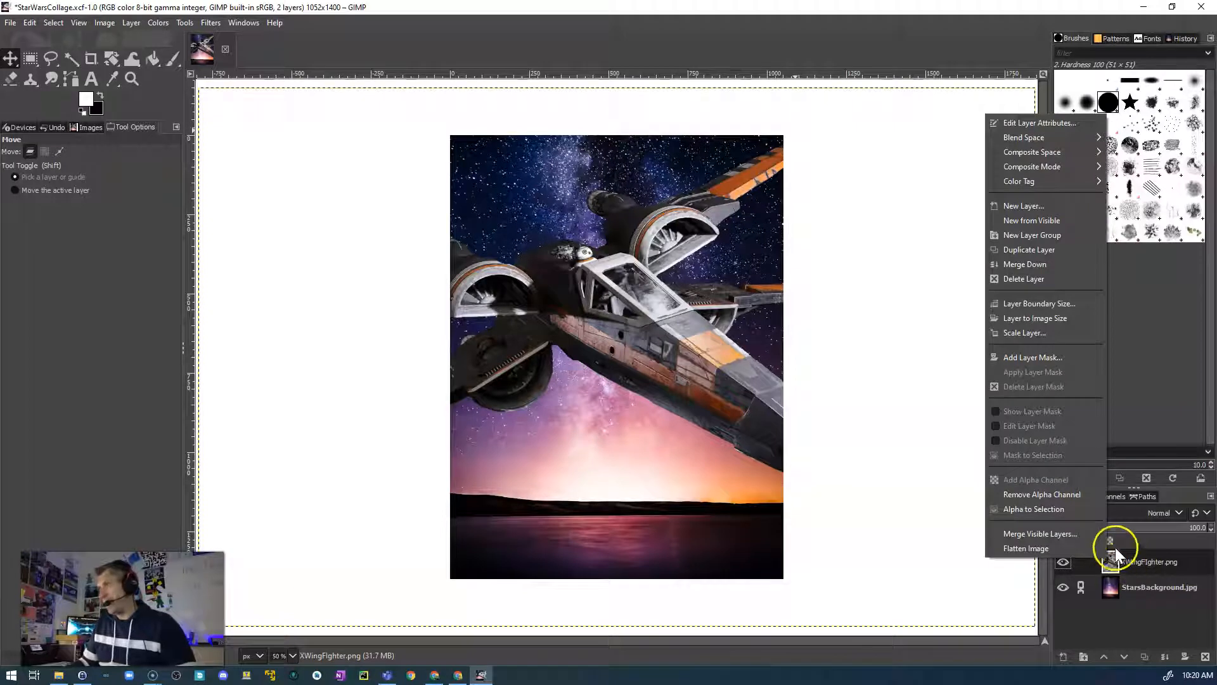
{"action": "left_click", "coordinate": [1021, 331]}
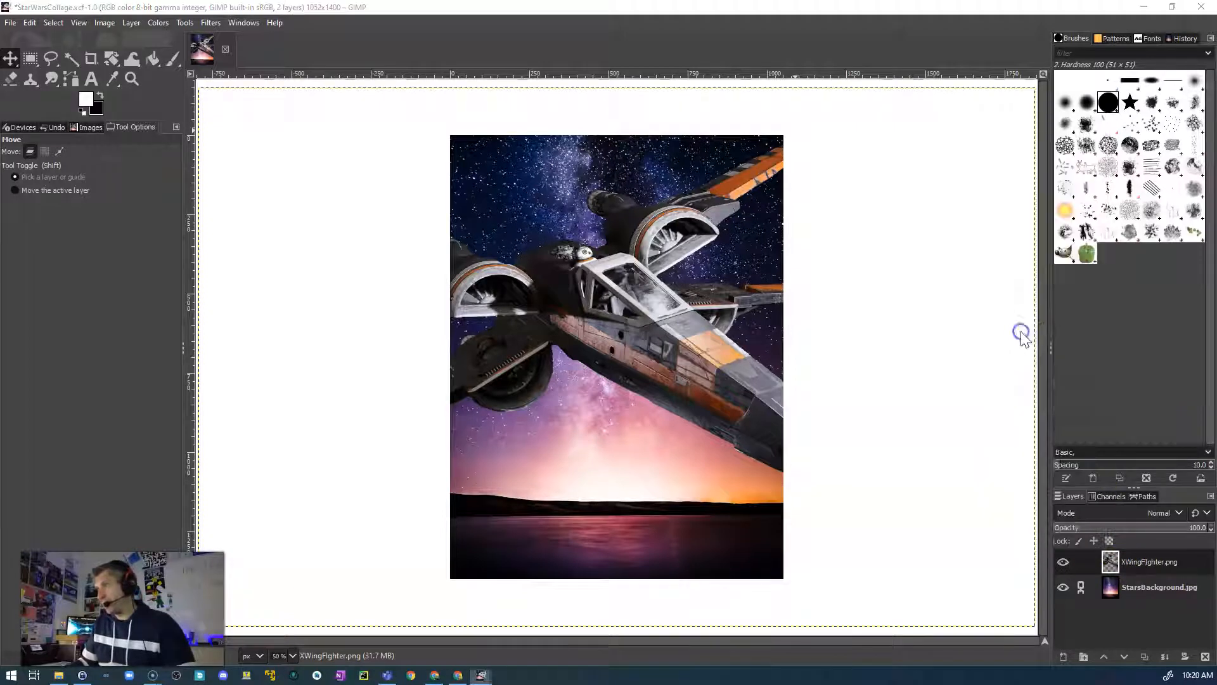
{"action": "left_click", "coordinate": [996, 308]}
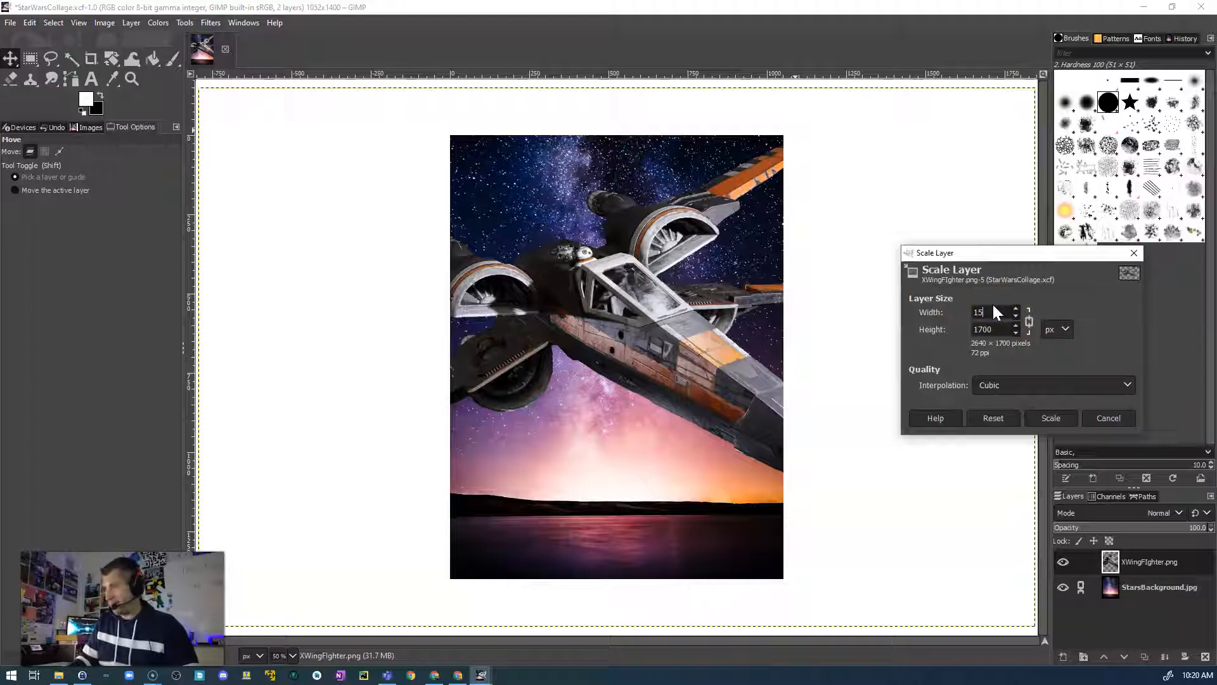
{"action": "key", "text": "Tab"}
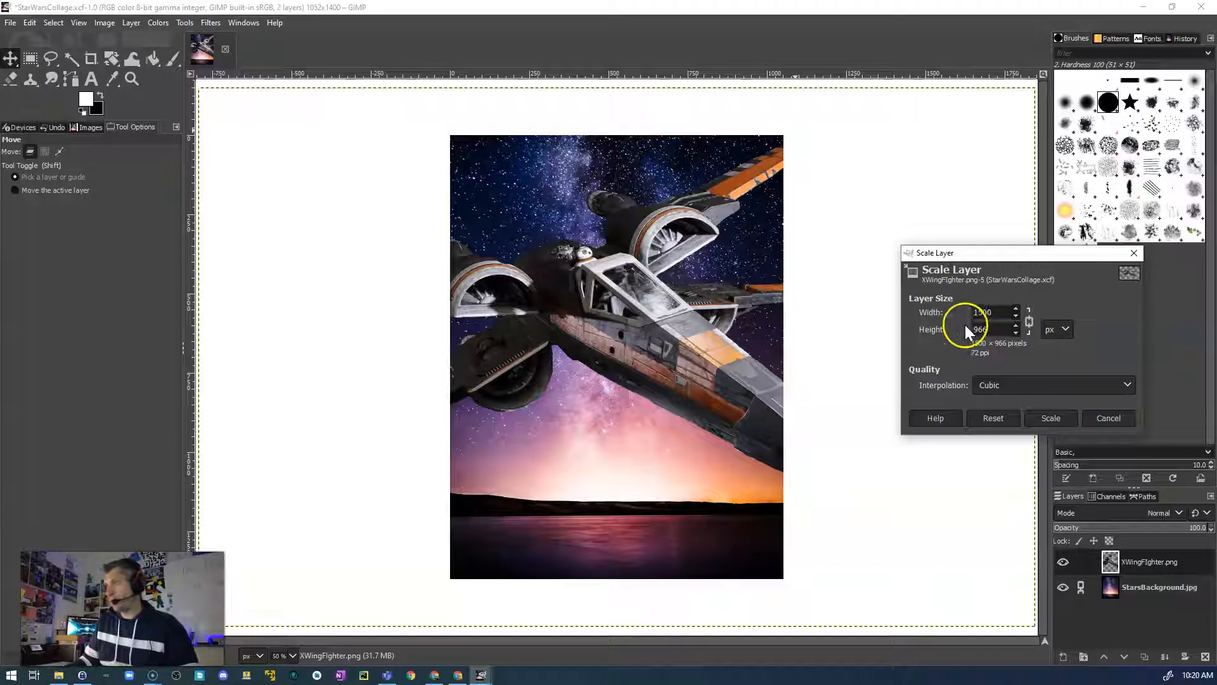
{"action": "left_click", "coordinate": [1052, 418]}
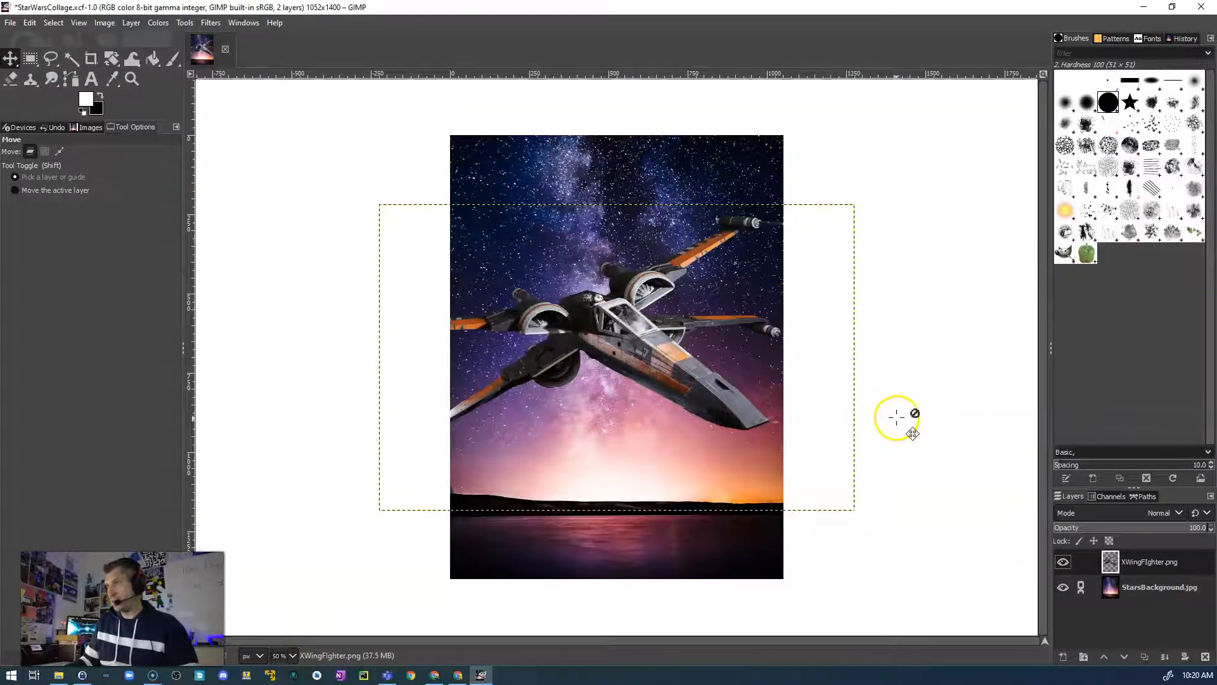
{"action": "left_click_drag", "start_coordinate": [633, 362], "coordinate": [628, 324]}
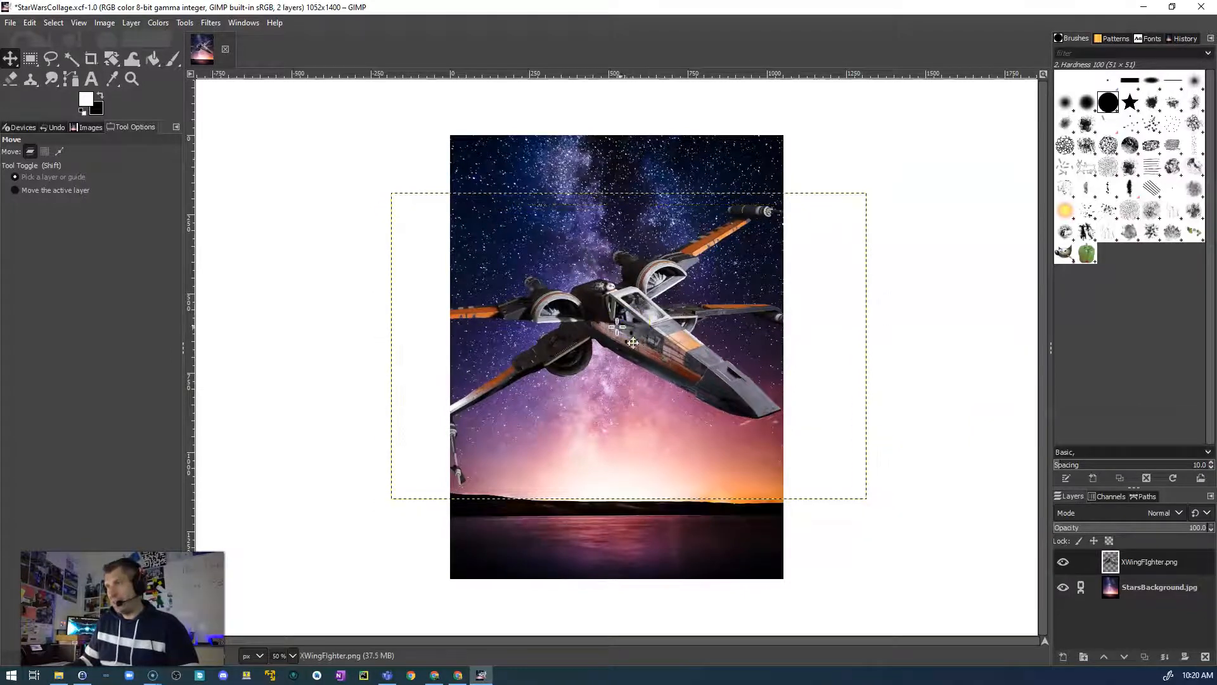
Scale the XWingFighter layer proportionally to a width of 900 px.
{"action": "right_click", "coordinate": [1113, 563]}
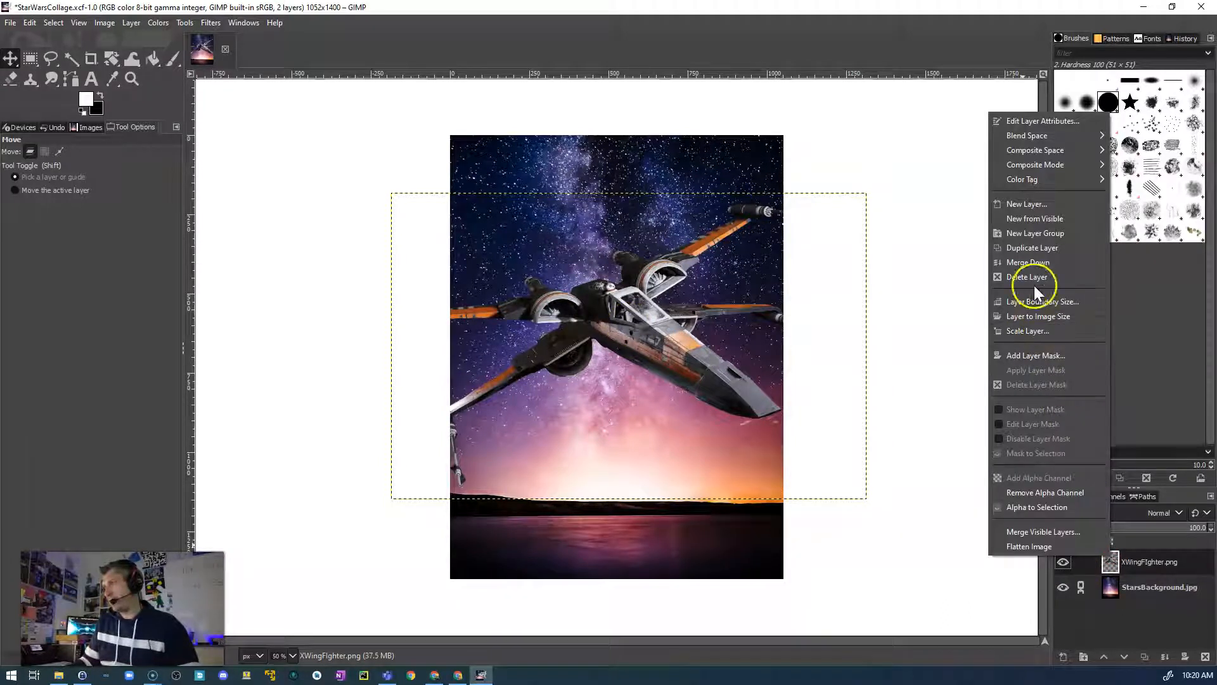
{"action": "left_click", "coordinate": [1025, 331]}
{"action": "type", "text": "900"}
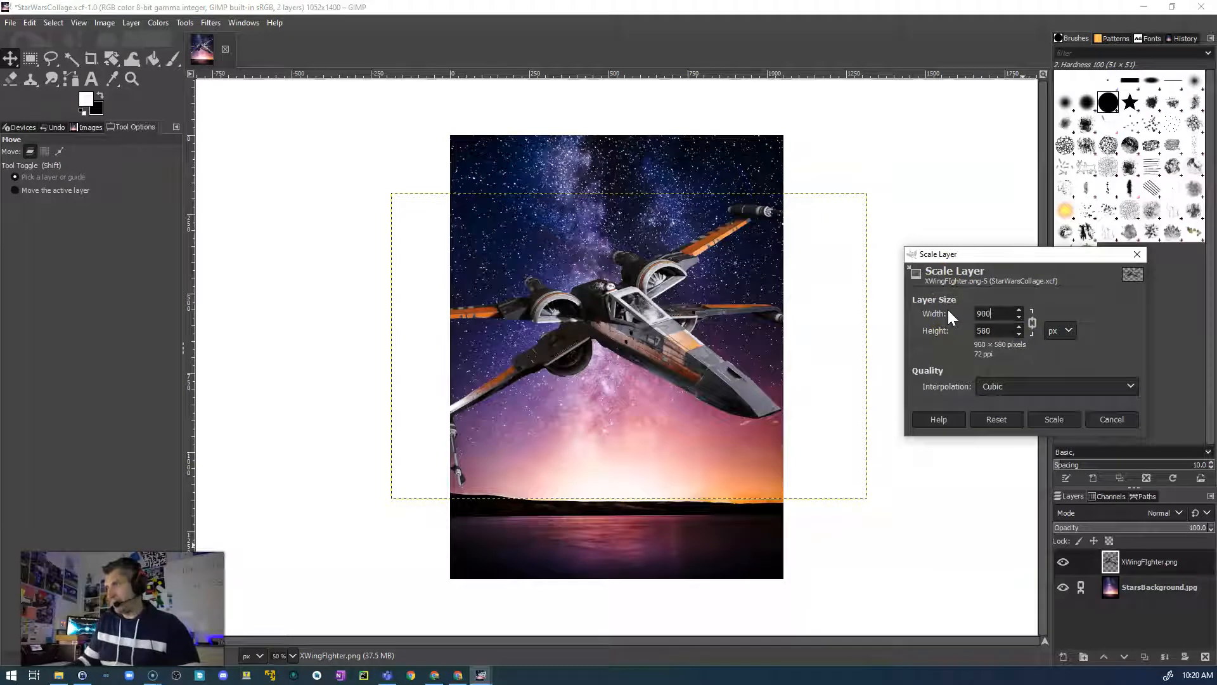
{"action": "left_click", "coordinate": [1060, 409]}
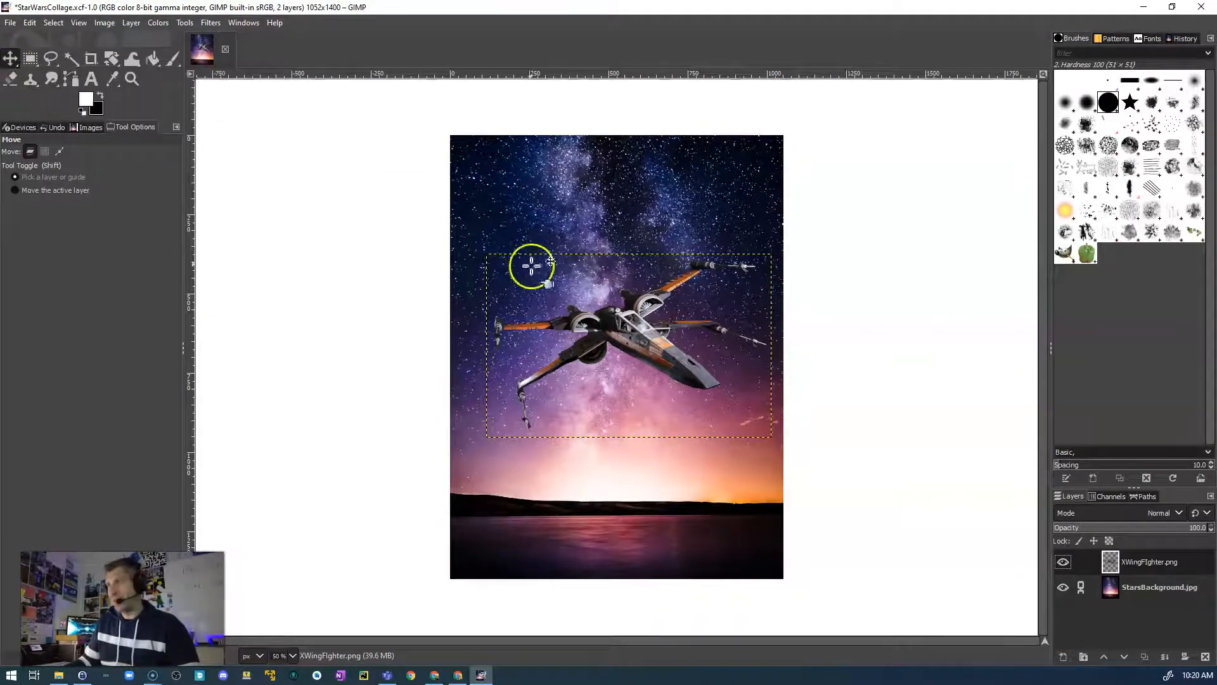
Move the X-wing up into the starry sky in the upper half of the image, keeping the background in place.
{"action": "left_click_drag", "start_coordinate": [624, 327], "coordinate": [614, 317]}
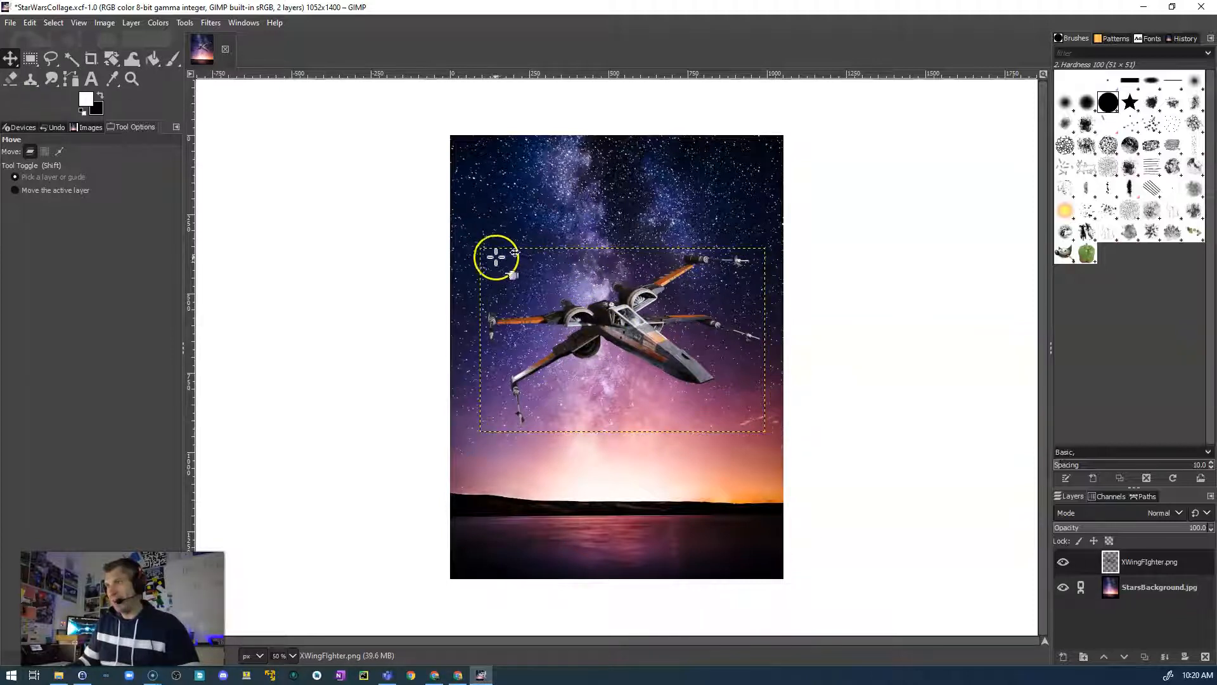
{"action": "left_click", "coordinate": [612, 382]}
{"action": "left_click_drag", "start_coordinate": [612, 383], "coordinate": [566, 401]}
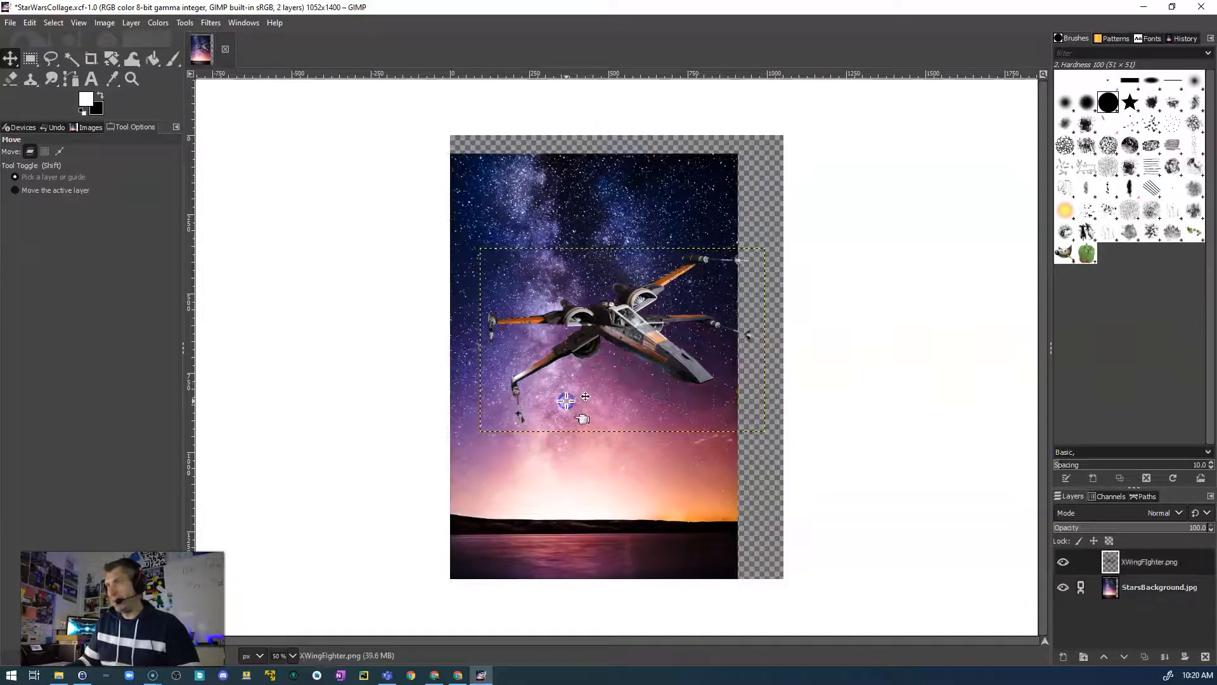
{"action": "key", "text": "ctrl+z"}
{"action": "left_click_drag", "start_coordinate": [627, 325], "coordinate": [651, 284]}
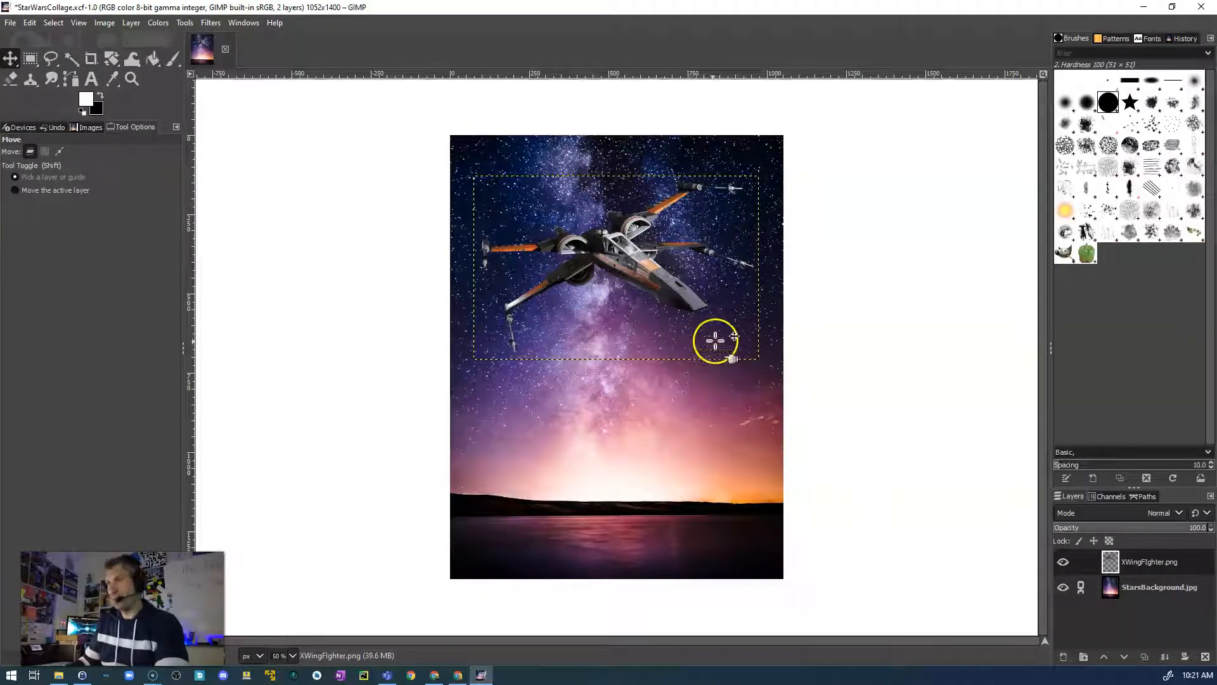
Add the DarethVader image from the Collage Editing folder as a new layer and place it in the lower-left corner of the canvas.
{"action": "left_click", "coordinate": [59, 676]}
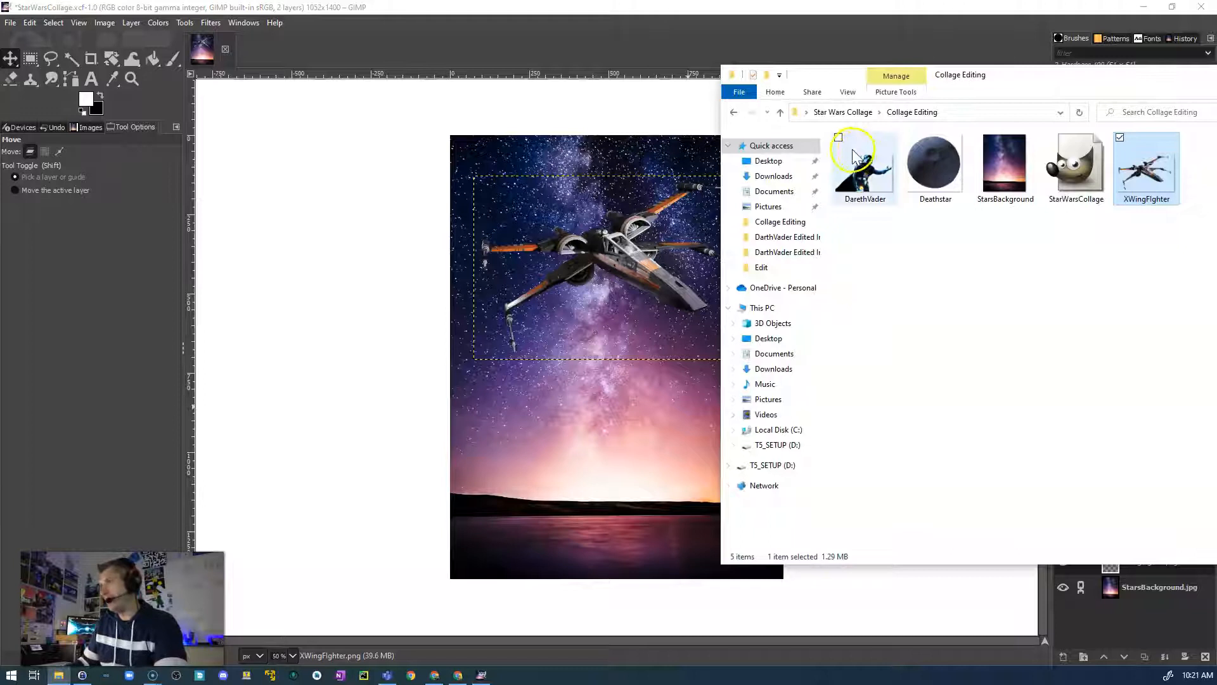
{"action": "left_click_drag", "start_coordinate": [856, 155], "coordinate": [597, 440]}
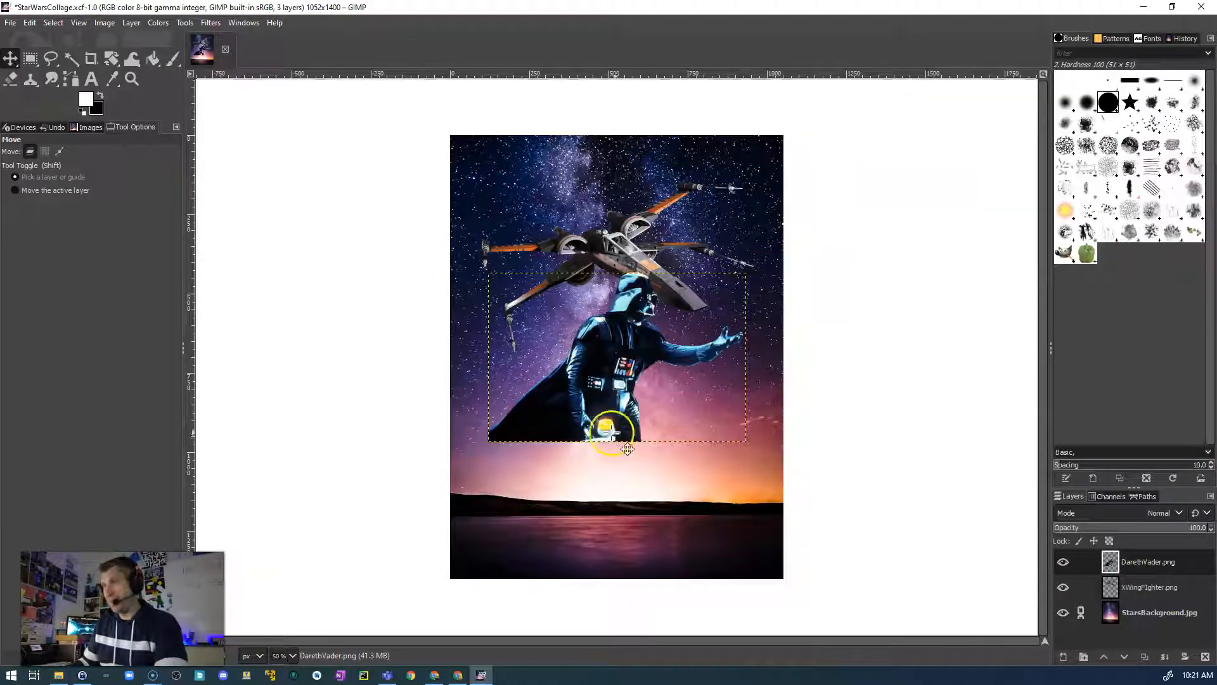
{"action": "left_click", "coordinate": [641, 330]}
{"action": "left_click_drag", "start_coordinate": [642, 330], "coordinate": [603, 466]}
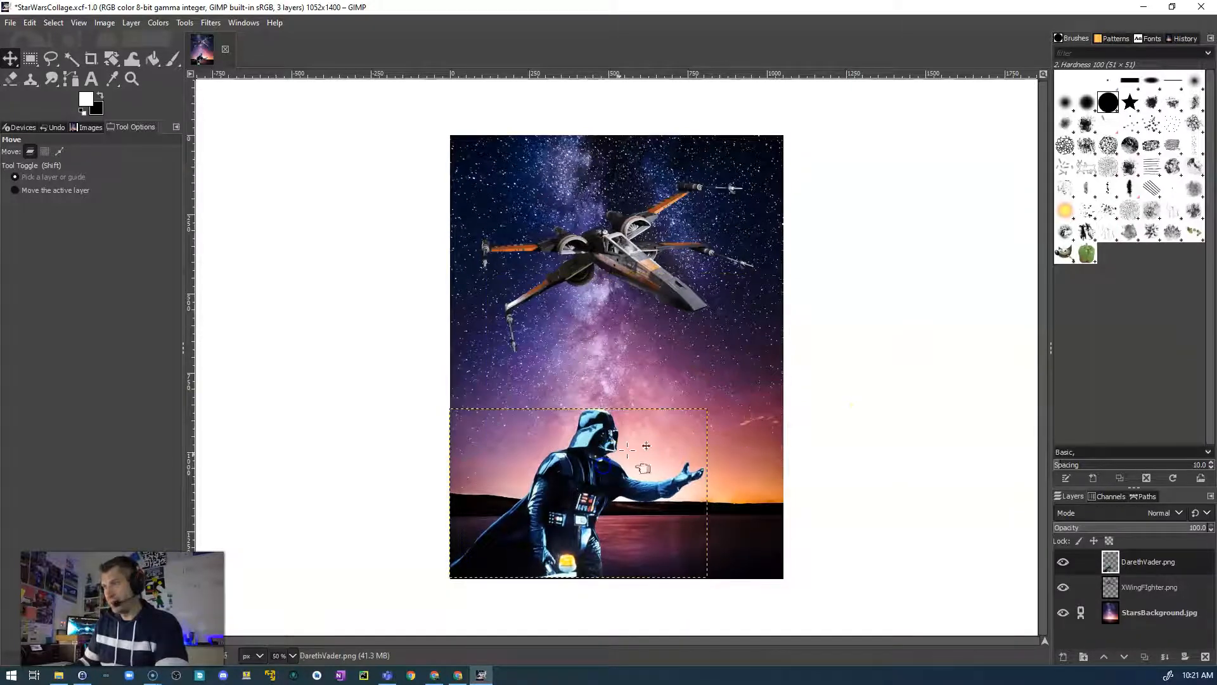
Scale the DarethVader layer proportionally to a width of 750 px and move it back into the canvas's lower-left corner.
{"action": "right_click", "coordinate": [1111, 562]}
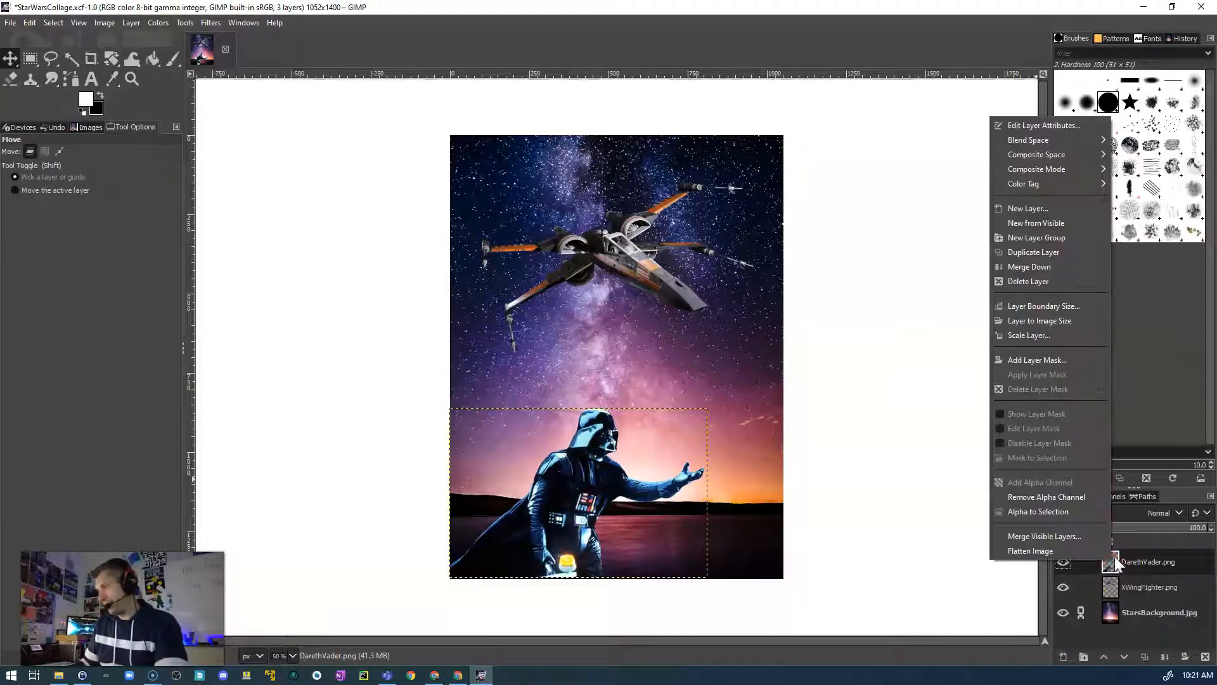
{"action": "left_click", "coordinate": [1018, 336]}
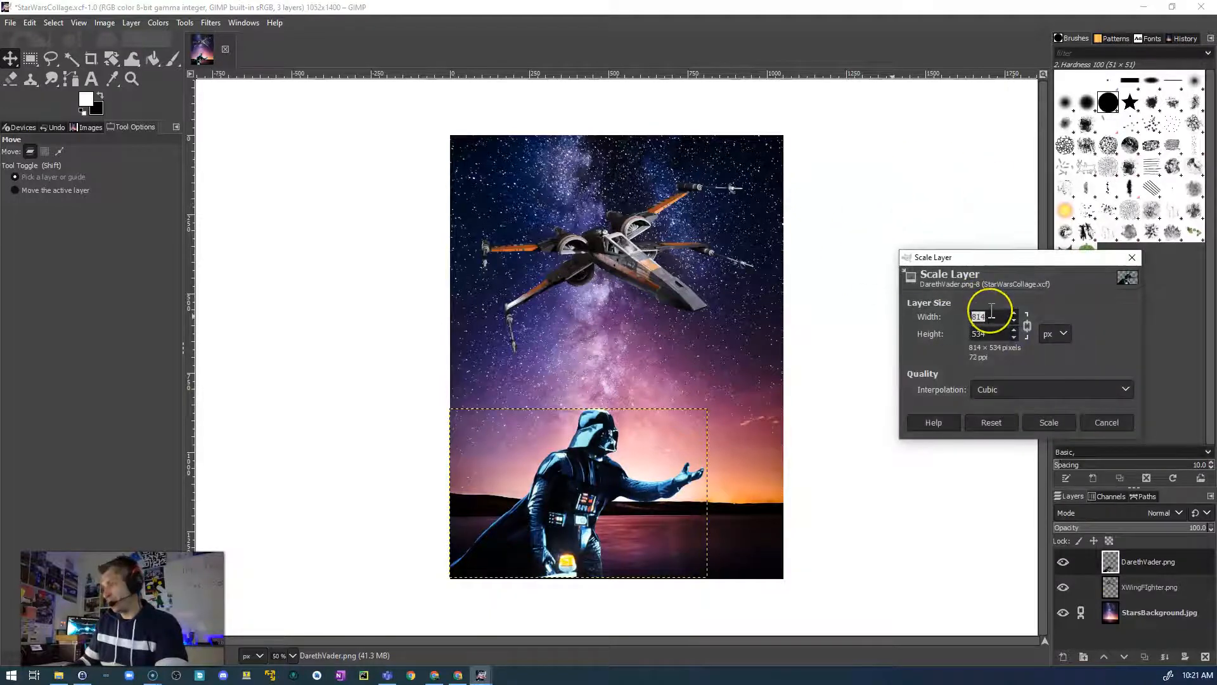
{"action": "type", "text": "7"}
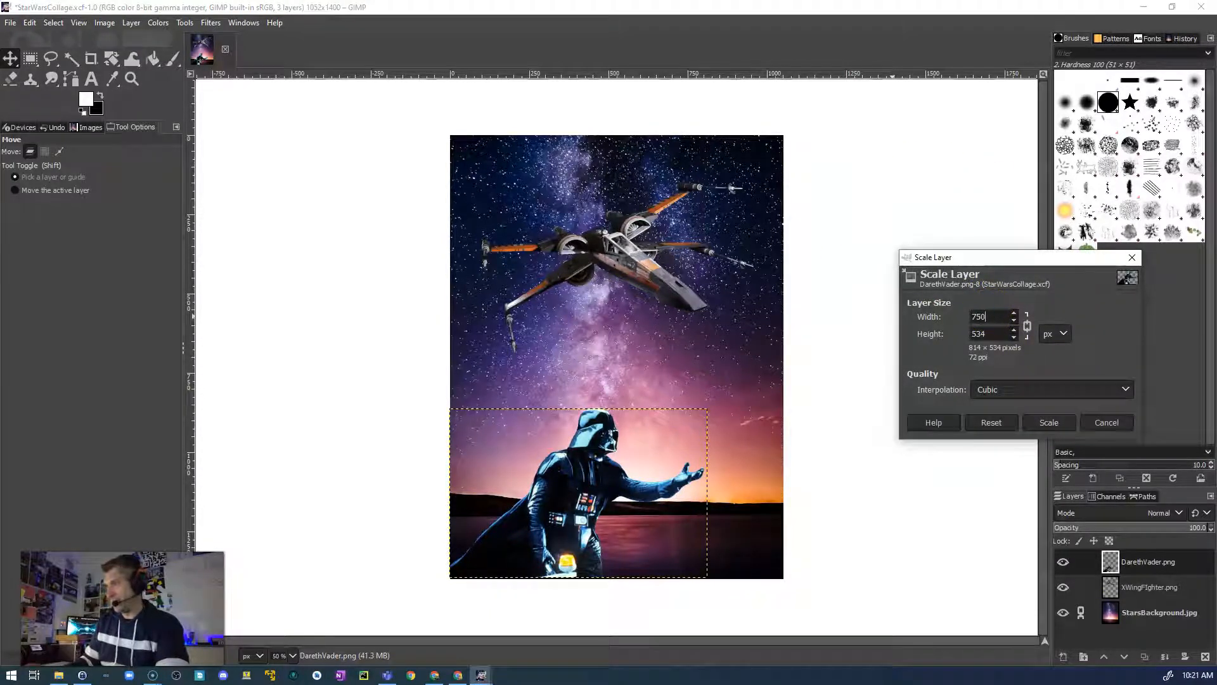
{"action": "type", "text": "50"}
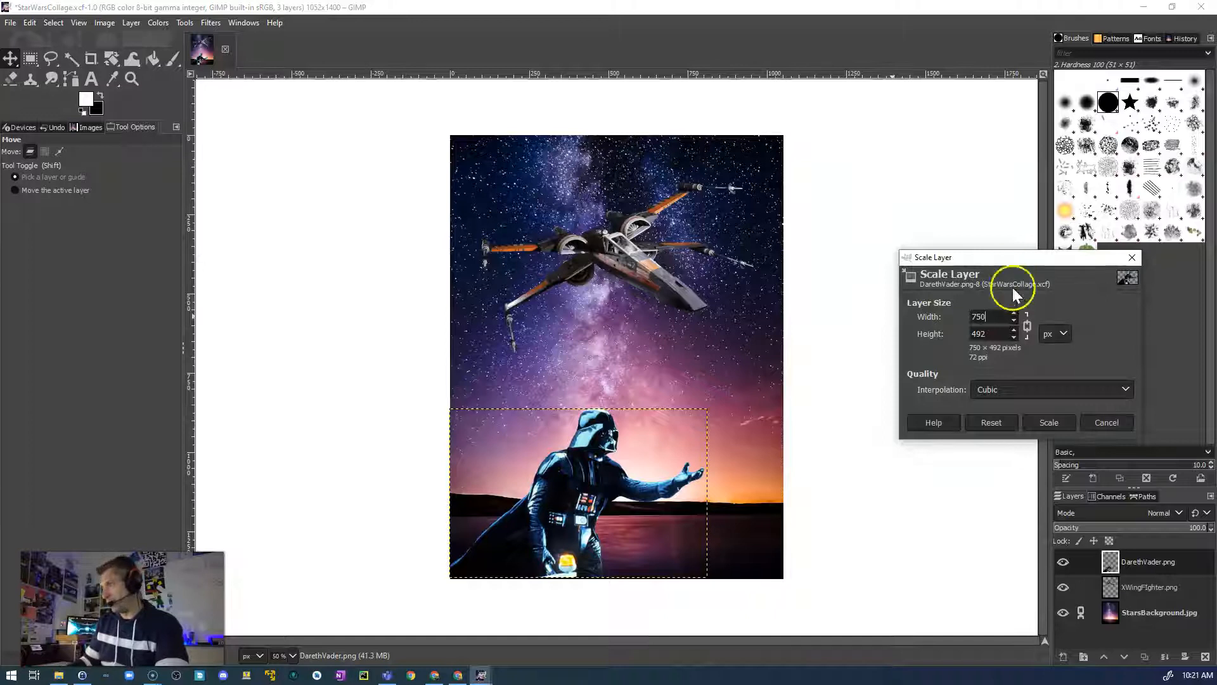
{"action": "left_click", "coordinate": [1049, 423]}
{"action": "left_click_drag", "start_coordinate": [627, 487], "coordinate": [617, 497]}
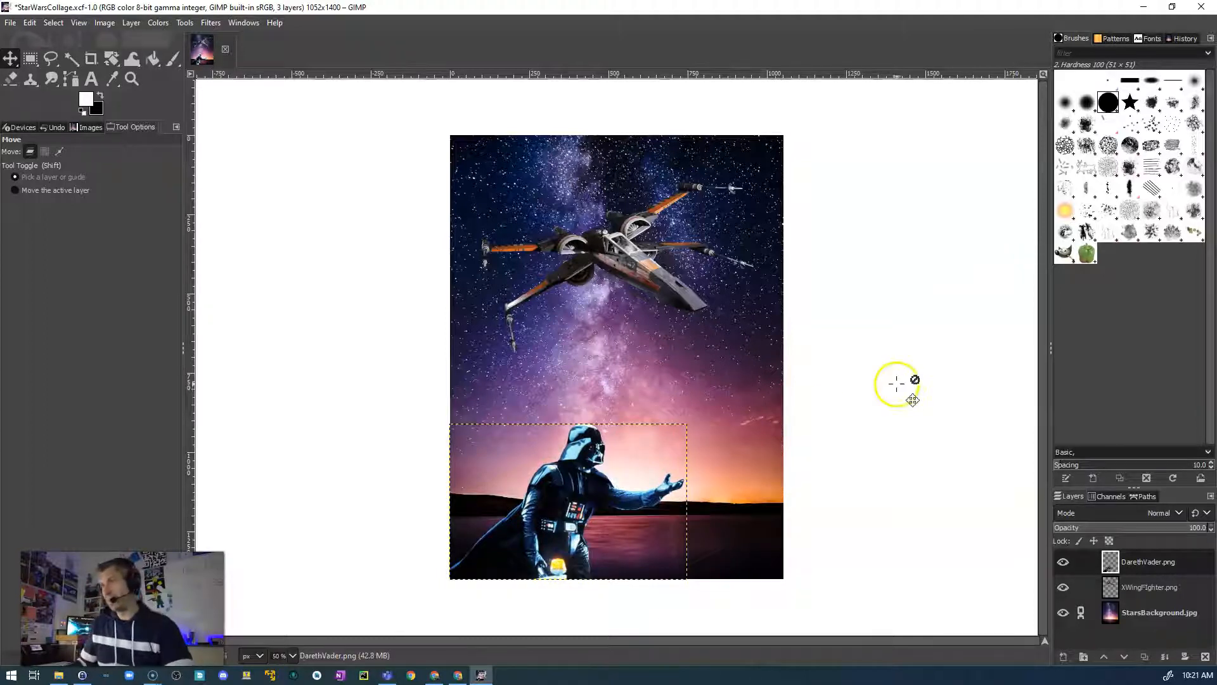
Add the Deathstar image from the Collage Editing folder as a new layer resting on Darth Vader's outstretched hand, and save the collage.
{"action": "left_click", "coordinate": [58, 676]}
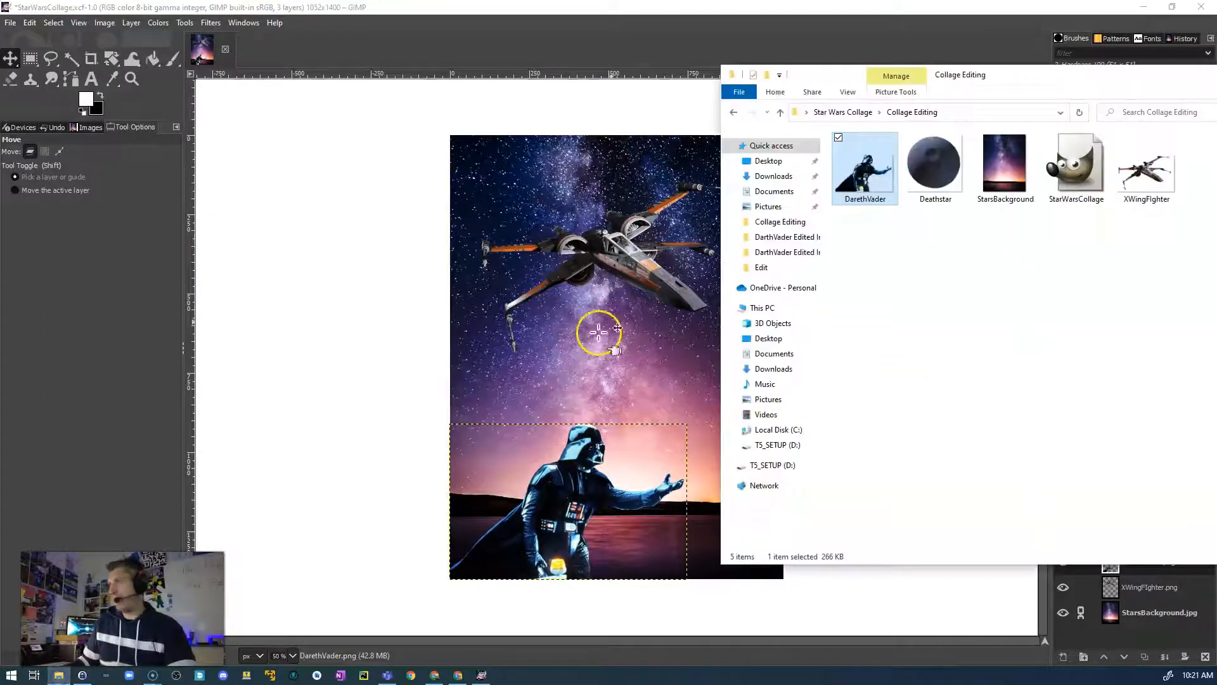
{"action": "left_click_drag", "start_coordinate": [927, 163], "coordinate": [690, 419]}
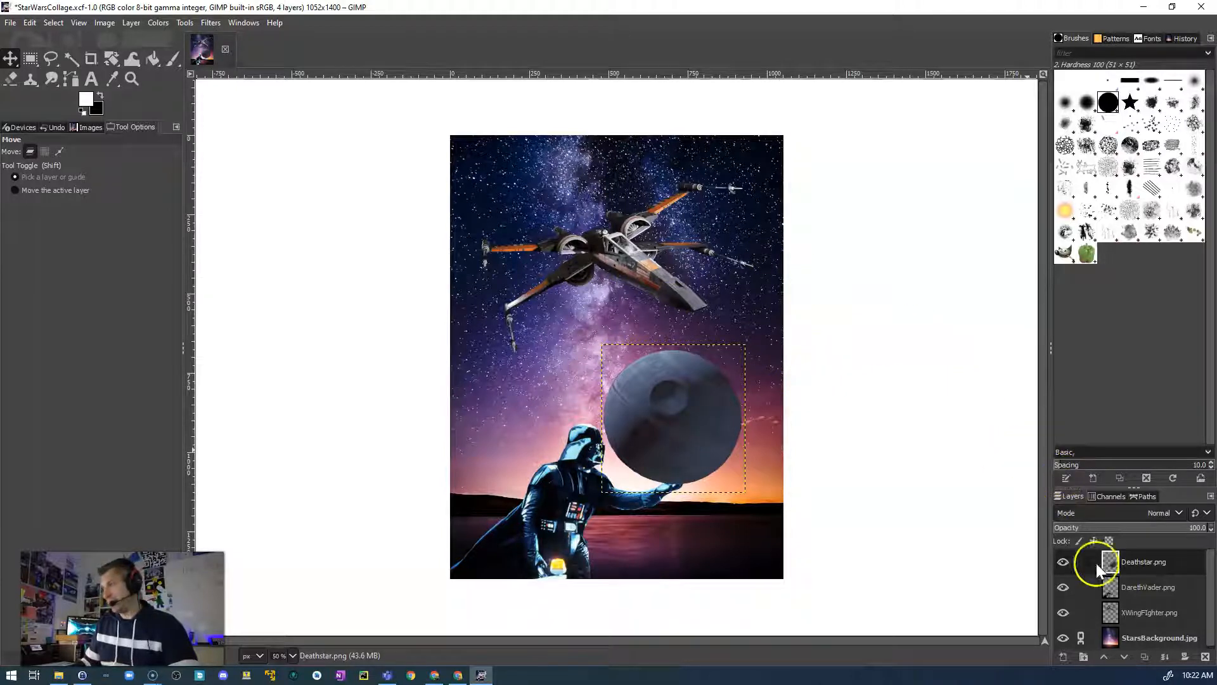
{"action": "left_click", "coordinate": [1063, 562]}
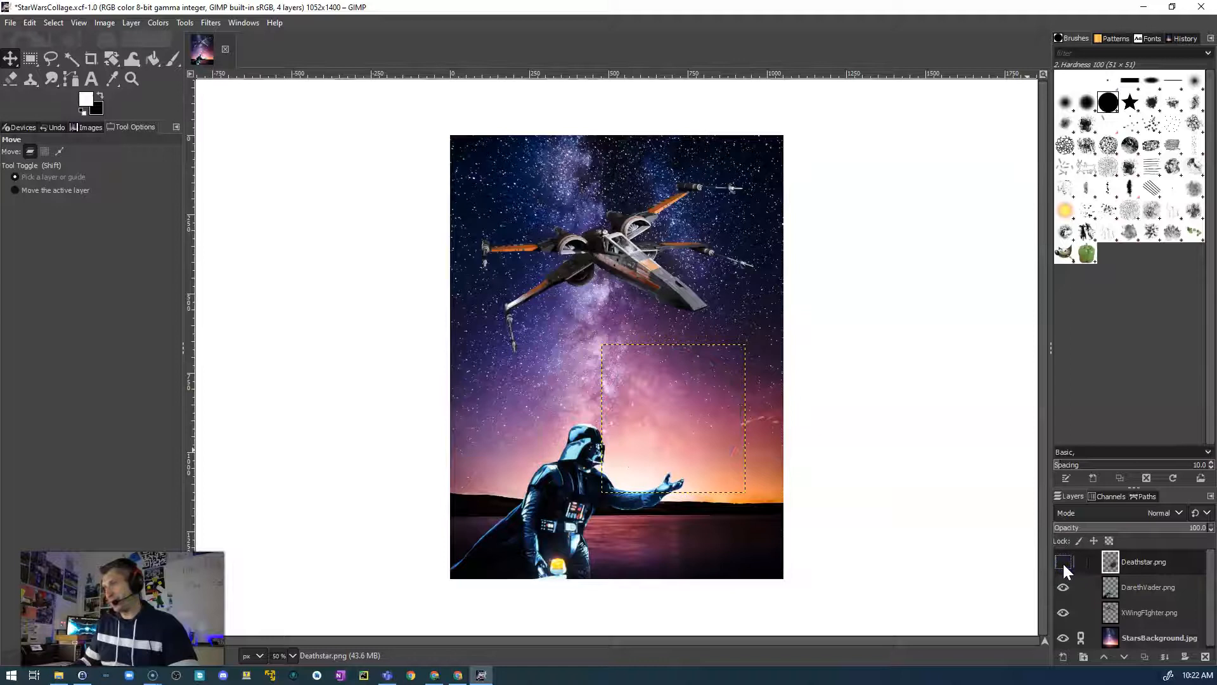
{"action": "left_click", "coordinate": [1063, 562]}
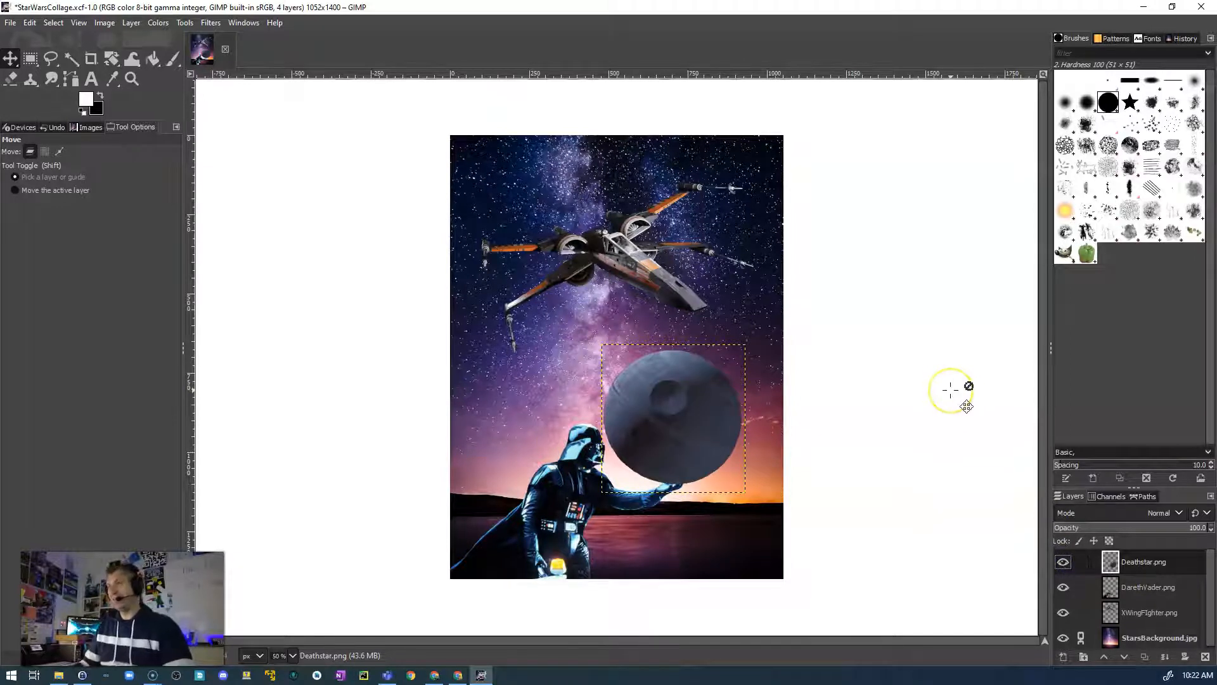
{"action": "key", "text": "ctrl+s"}
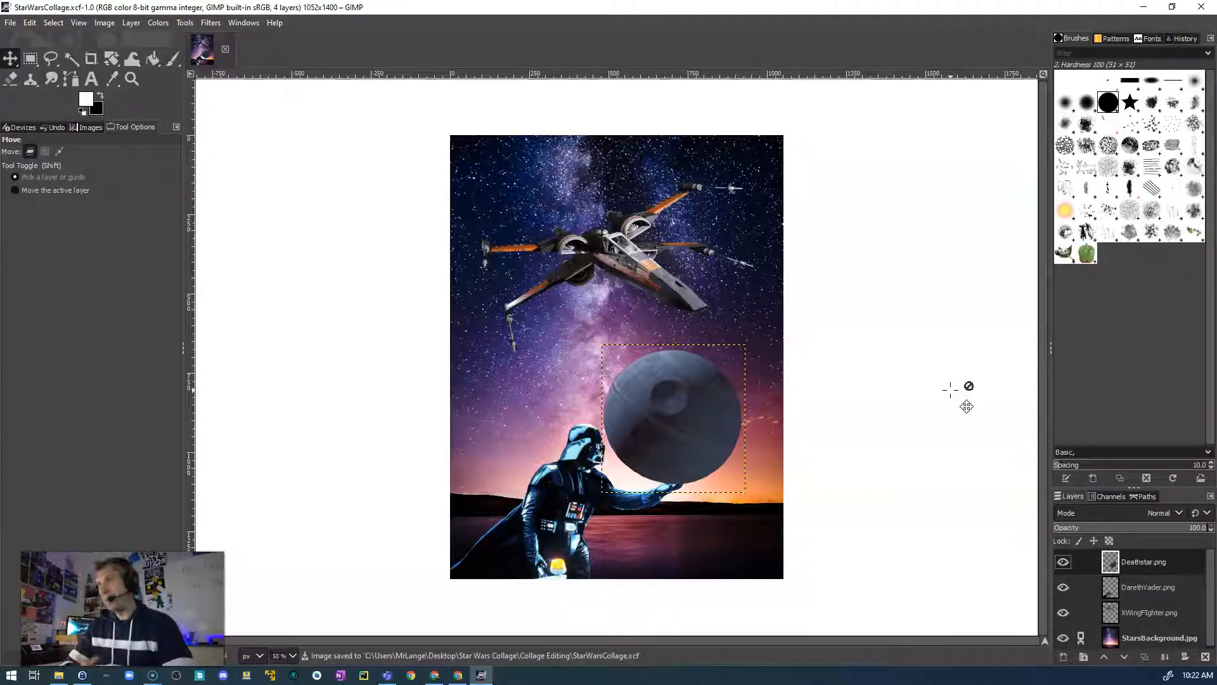
Rotate the XWingFighter layer counter-clockwise by about 25 degrees so its nose points toward the image's right edge.
{"action": "left_click", "coordinate": [628, 255]}
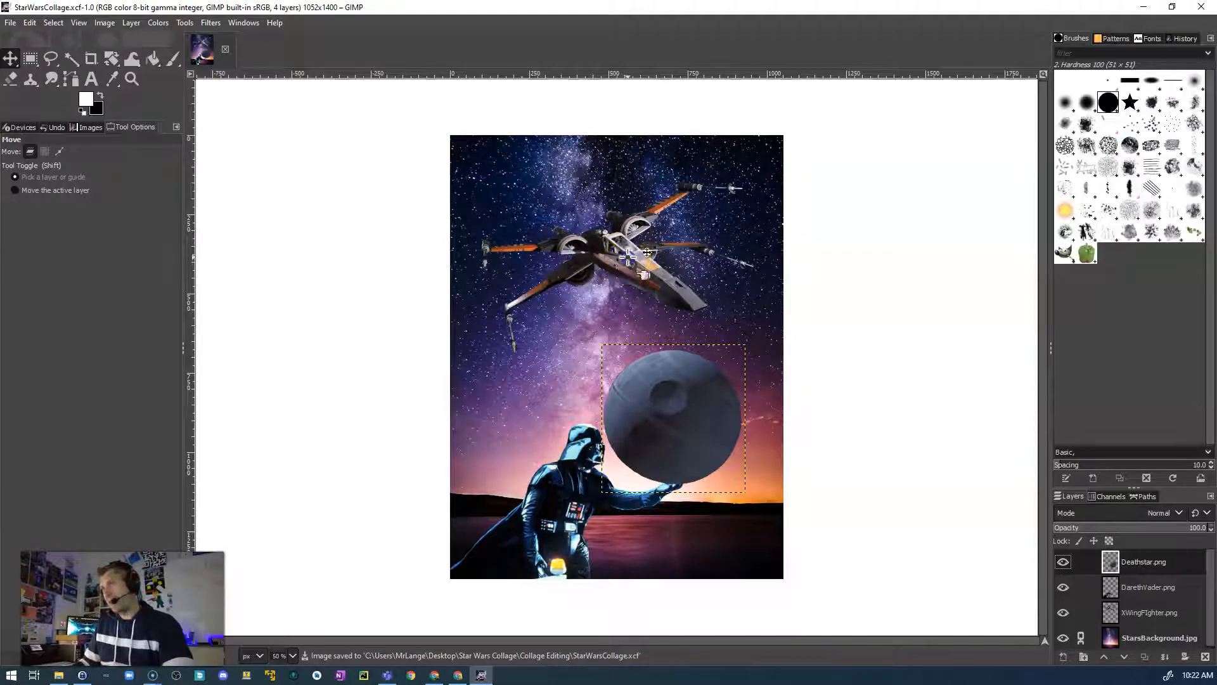
{"action": "left_click", "coordinate": [628, 257]}
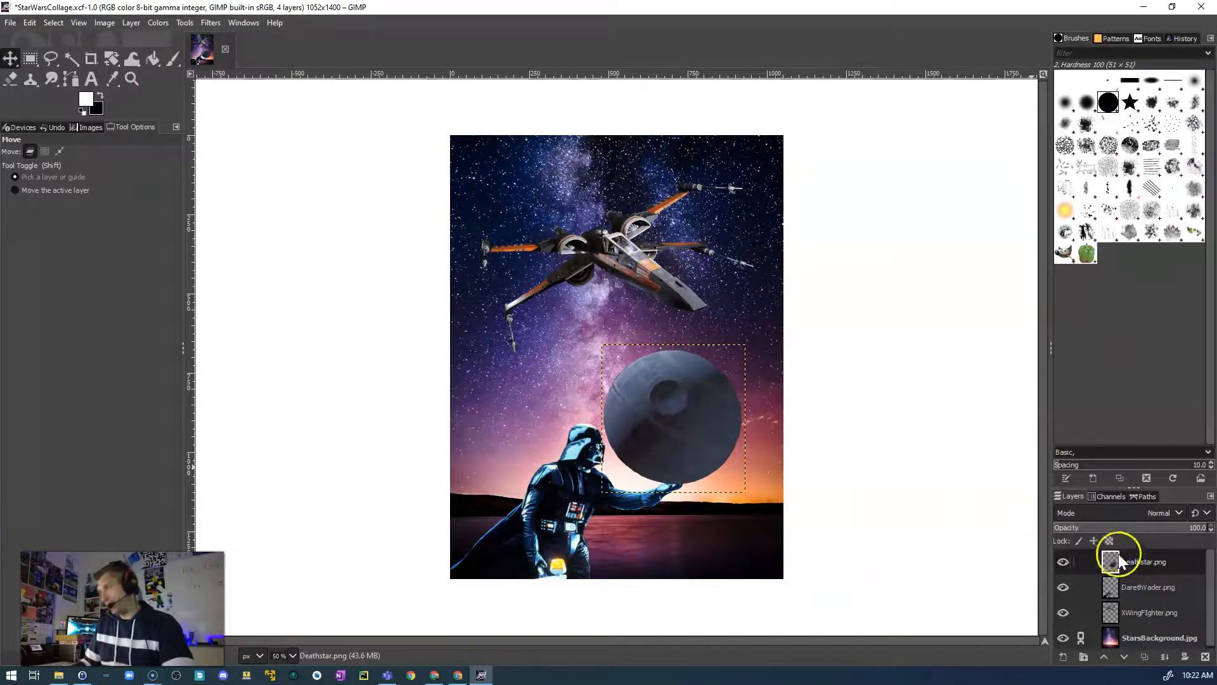
{"action": "left_click", "coordinate": [1131, 611]}
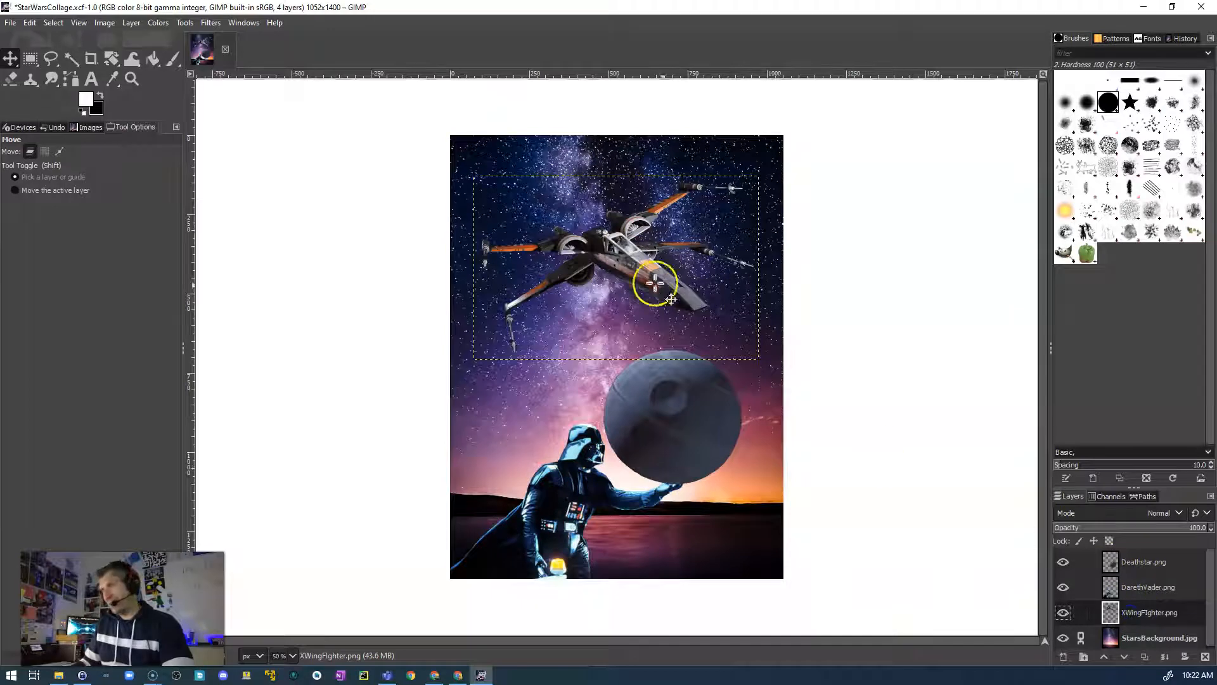
{"action": "left_click", "coordinate": [110, 61]}
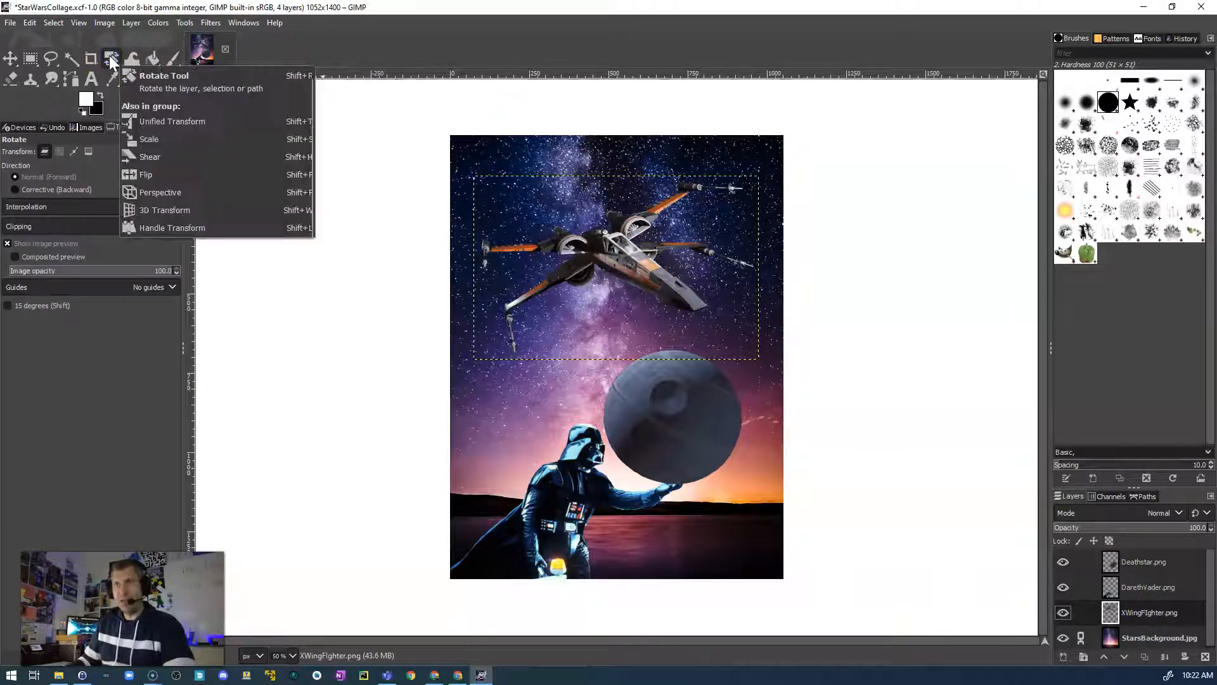
{"action": "left_click", "coordinate": [611, 247]}
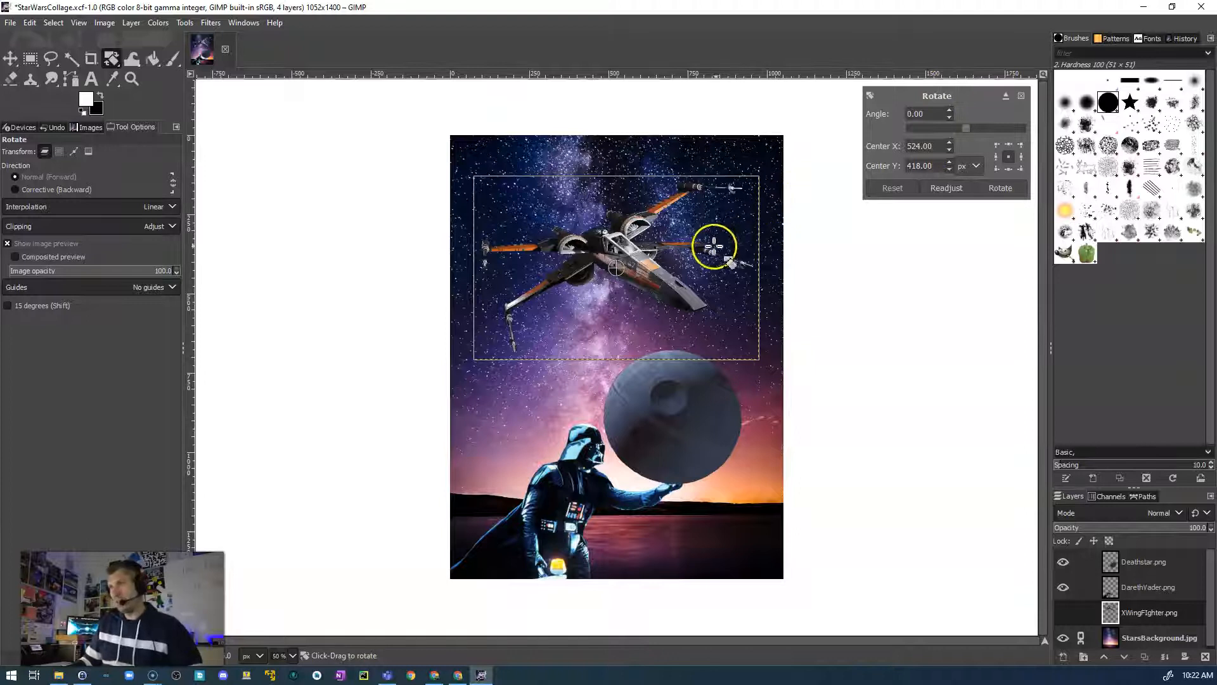
{"action": "left_click_drag", "start_coordinate": [667, 283], "coordinate": [621, 376]}
{"action": "mouse_move", "coordinate": [658, 272]}
{"action": "left_mouse_down"}
{"action": "mouse_move", "coordinate": [812, 274]}
{"action": "mouse_move", "coordinate": [794, 245]}
{"action": "mouse_move", "coordinate": [479, 289]}
{"action": "mouse_move", "coordinate": [418, 381]}
{"action": "mouse_move", "coordinate": [590, 539]}
{"action": "mouse_move", "coordinate": [806, 405]}
{"action": "mouse_move", "coordinate": [664, 338]}
{"action": "mouse_move", "coordinate": [587, 349]}
{"action": "mouse_move", "coordinate": [627, 340]}
{"action": "mouse_move", "coordinate": [632, 267]}
{"action": "mouse_move", "coordinate": [620, 282]}
{"action": "mouse_move", "coordinate": [632, 273]}
{"action": "mouse_move", "coordinate": [637, 289]}
{"action": "mouse_move", "coordinate": [643, 255]}
{"action": "mouse_move", "coordinate": [648, 265]}
{"action": "left_mouse_up"}
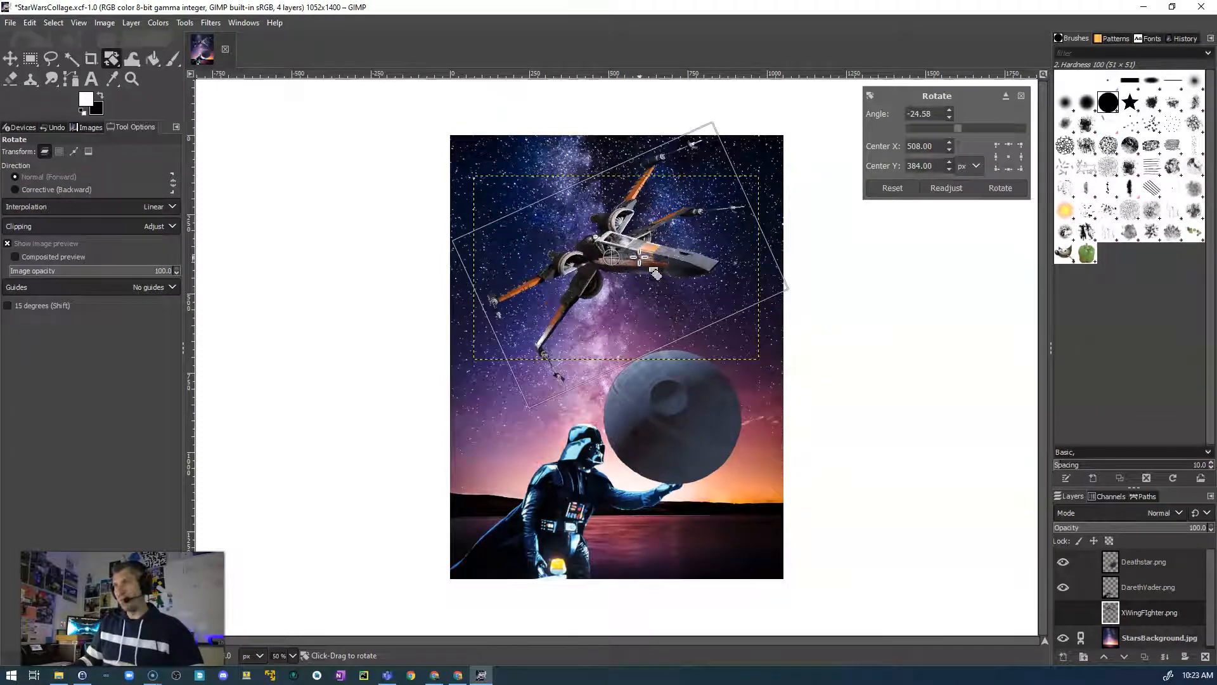
Move the rotated X-wing slightly left and down in the sky above Darth Vader, saving the collage between the adjustments.
{"action": "left_click", "coordinate": [13, 60]}
{"action": "left_click_drag", "start_coordinate": [633, 257], "coordinate": [617, 274]}
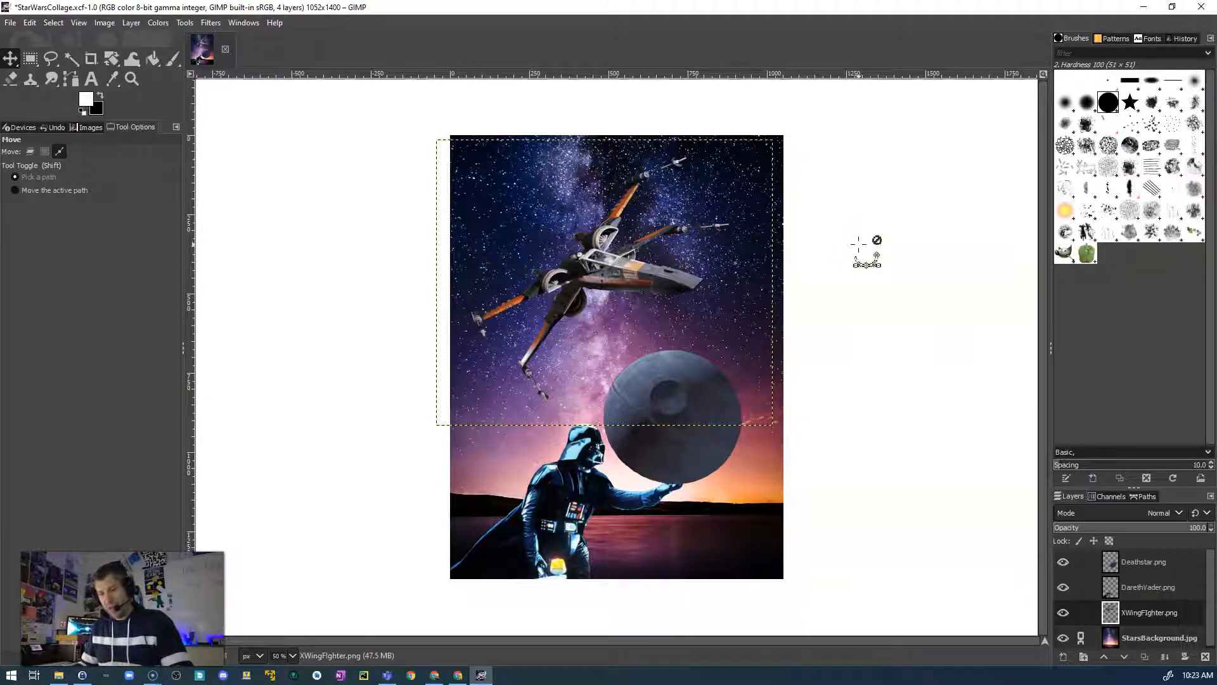
{"action": "key", "text": "ctrl+s"}
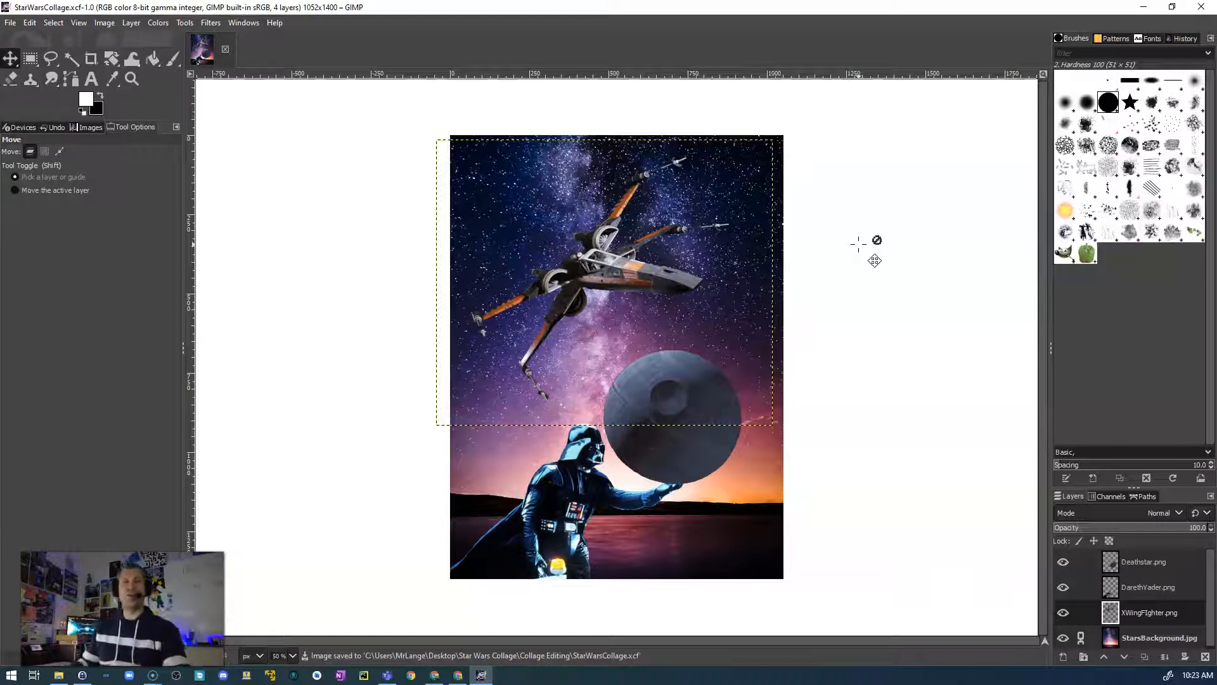
{"action": "left_click_drag", "start_coordinate": [860, 244], "coordinate": [604, 275]}
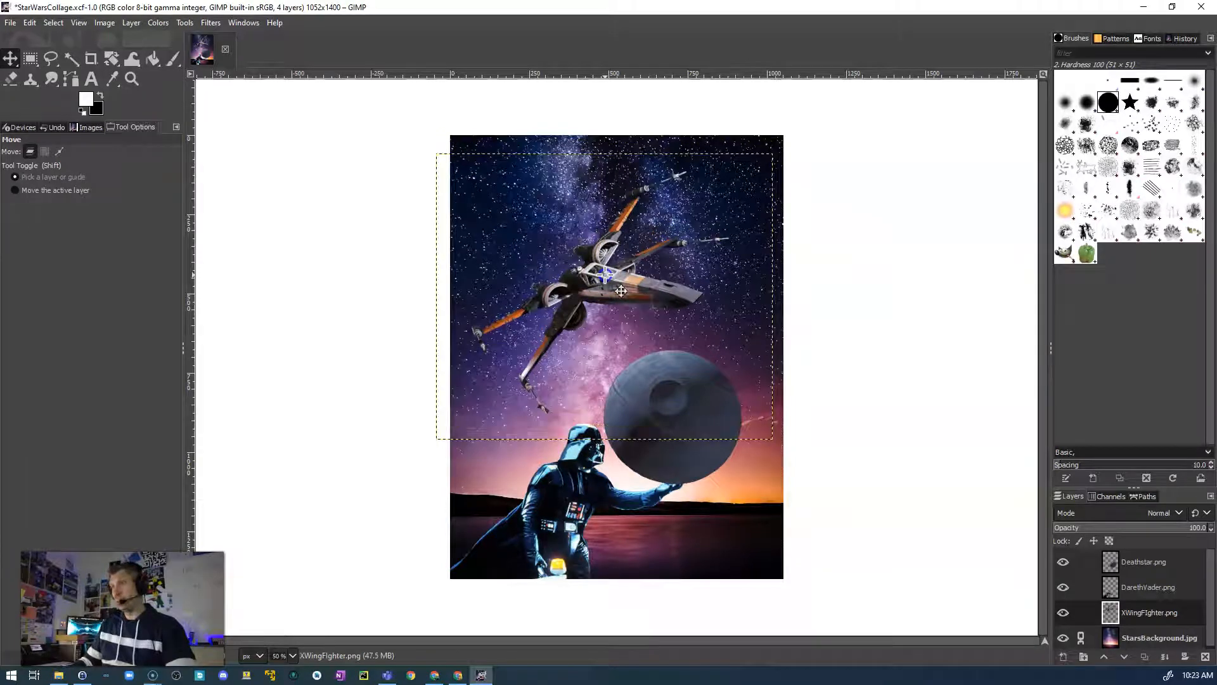
{"action": "left_click", "coordinate": [936, 265]}
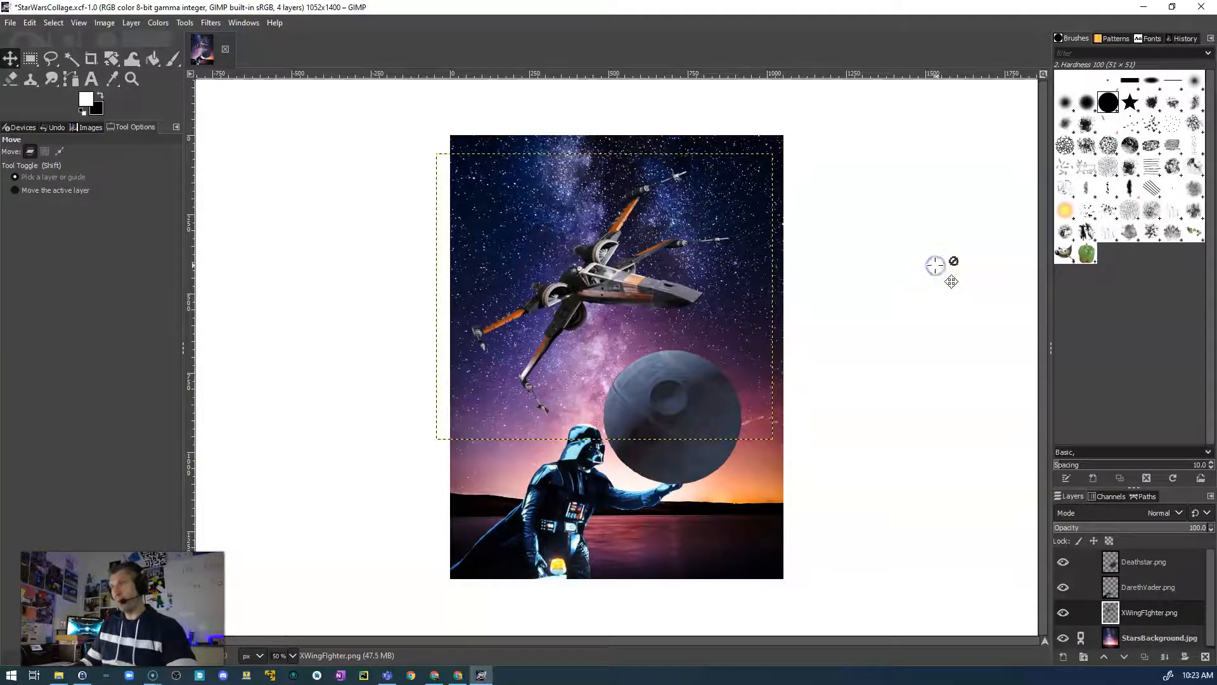
Select the StarsBackground layer, look through the available dockable dialogs without opening one, and save the collage.
{"action": "left_click", "coordinate": [1135, 634]}
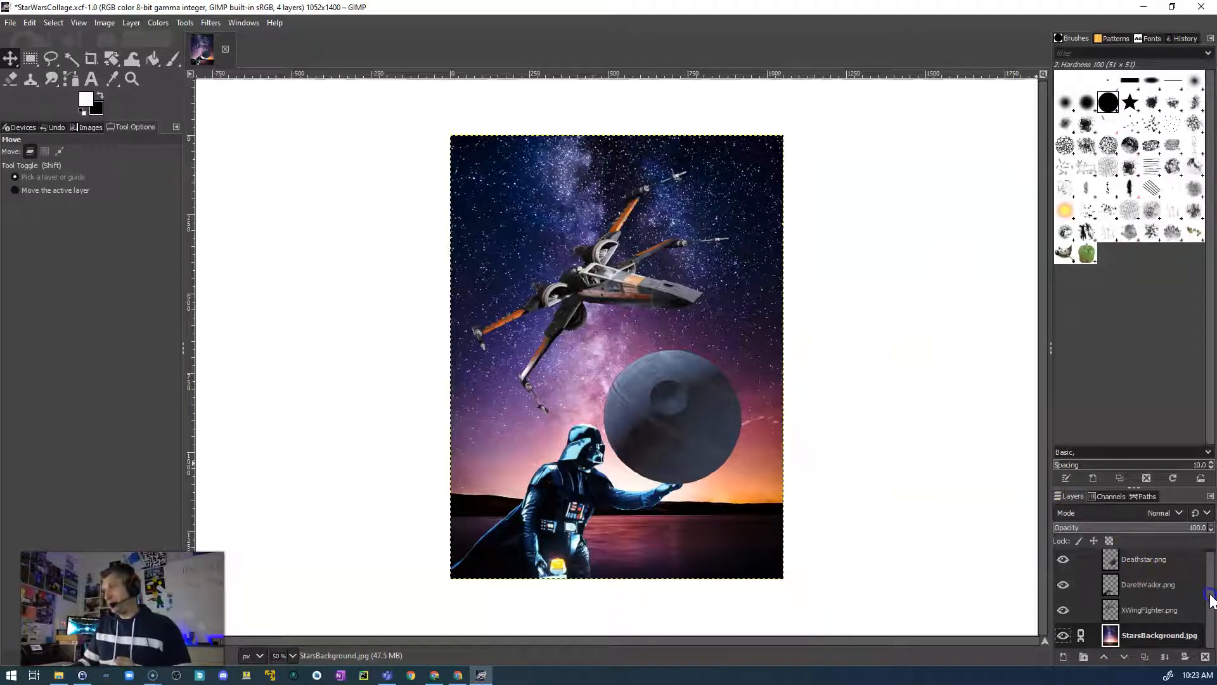
{"action": "left_click", "coordinate": [246, 24]}
{"action": "mouse_move", "coordinate": [264, 56]}
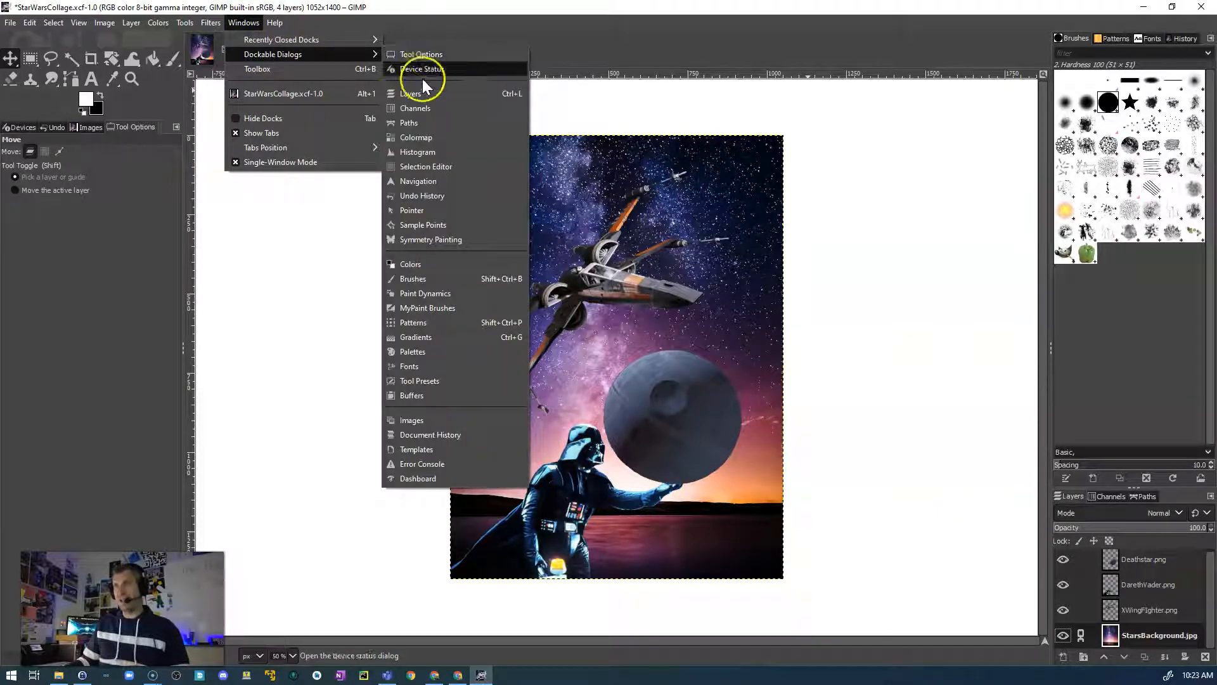
{"action": "left_click", "coordinate": [304, 320]}
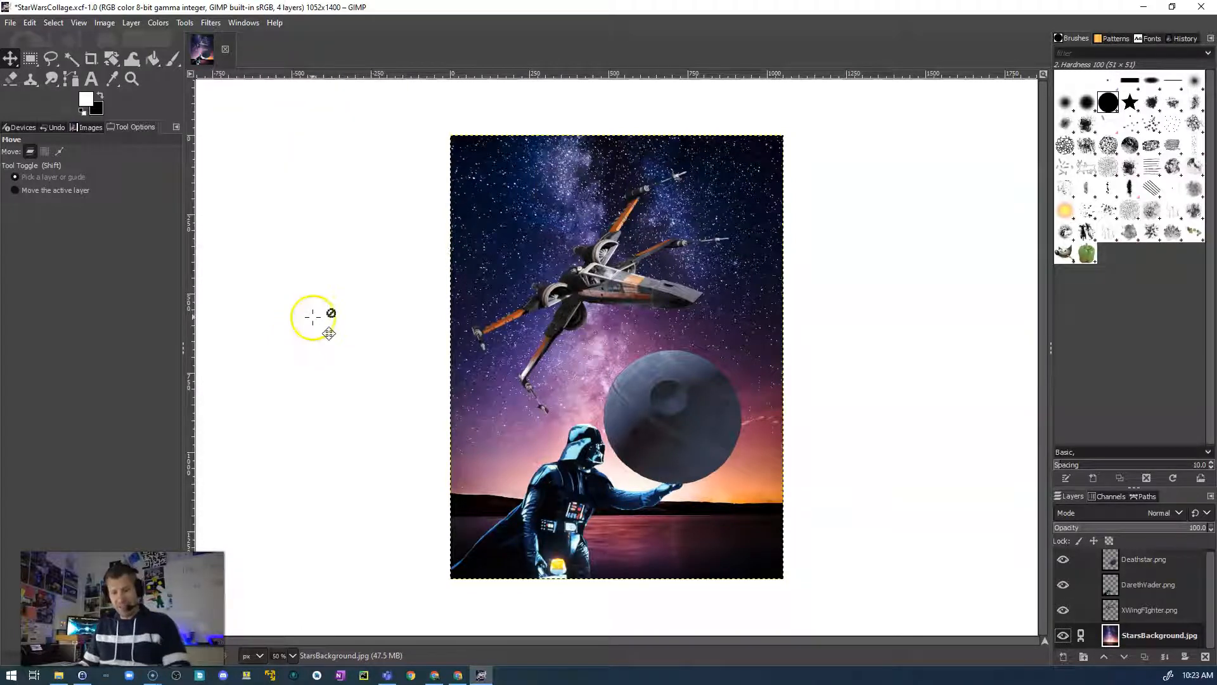
{"action": "key", "text": "ctrl+s"}
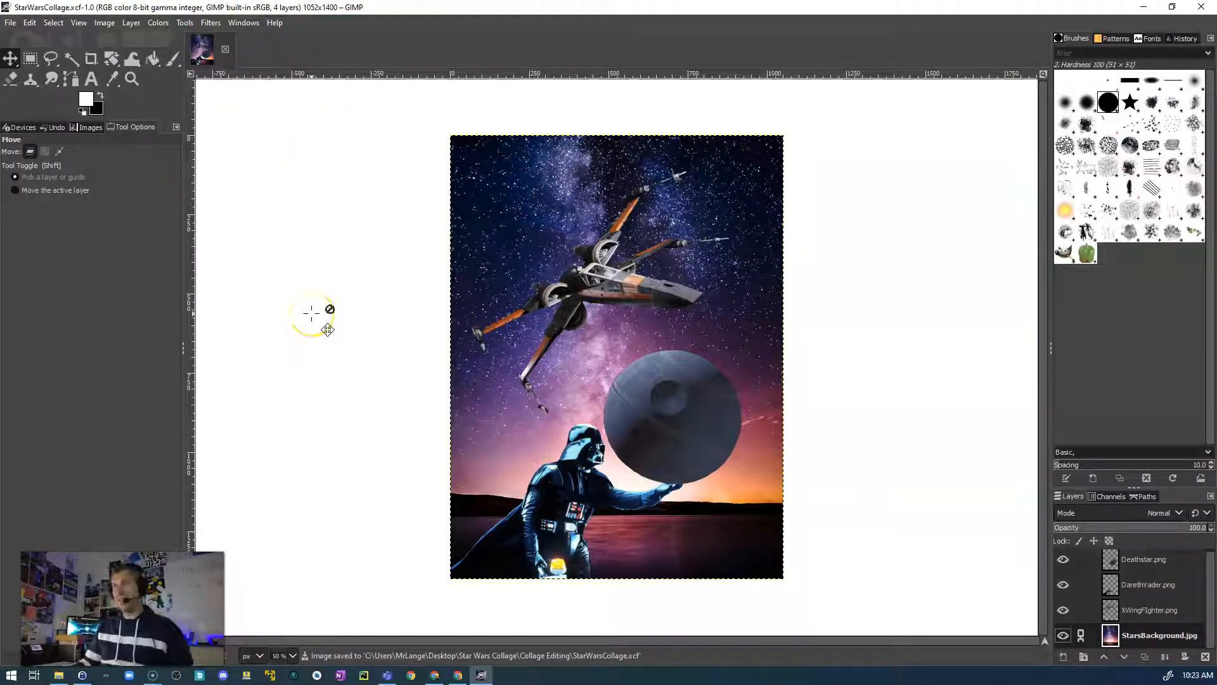